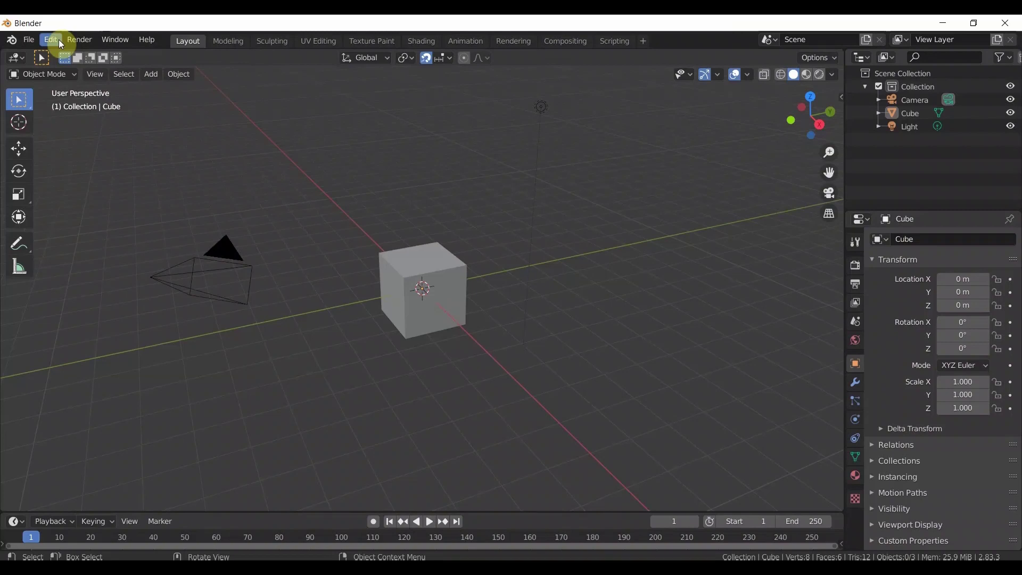
- Enable the Add Curve: Sapling Tree Gen add-on, found by searching 'sa' in Preferences
click(59, 40)
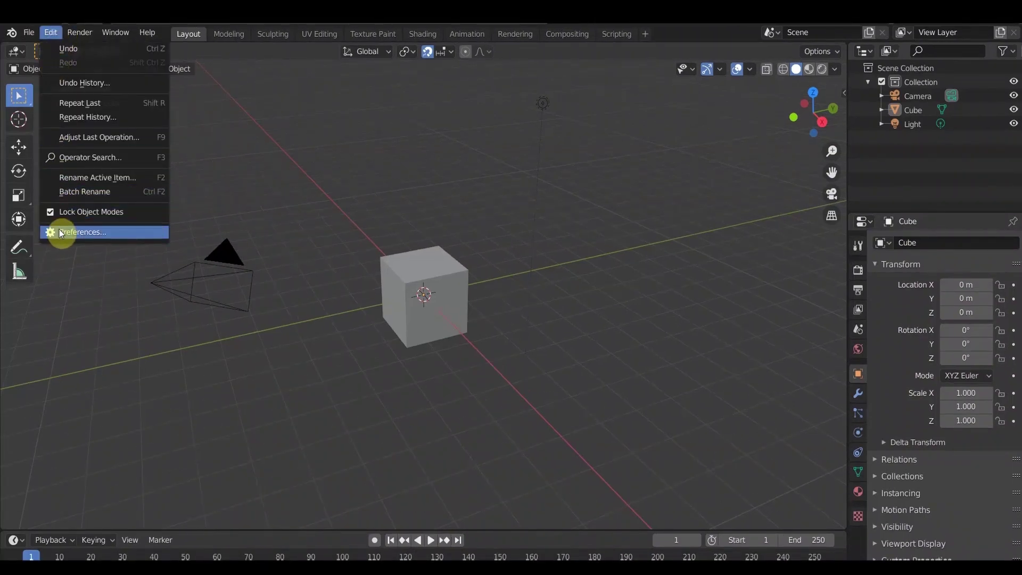
click(59, 231)
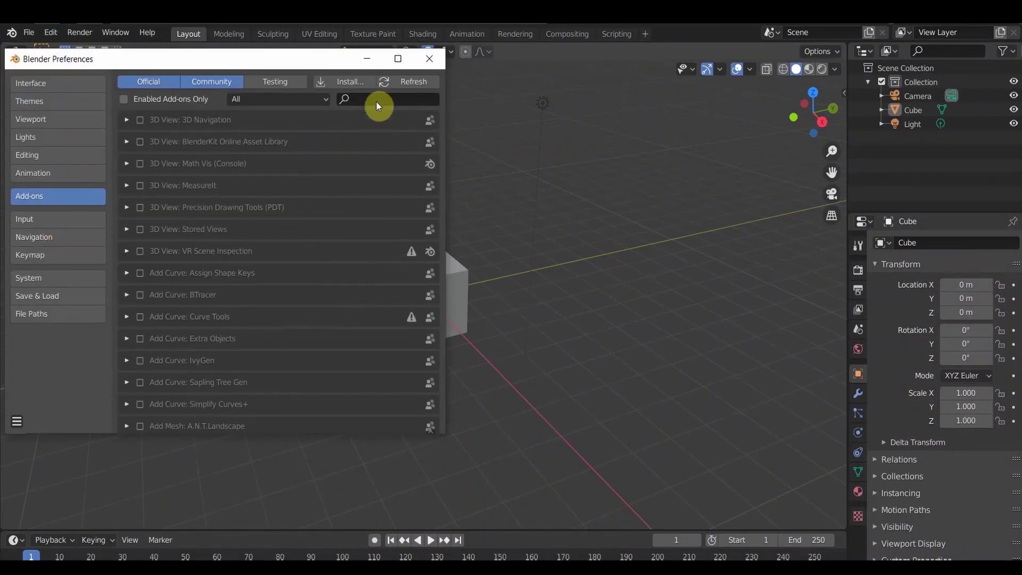
click(376, 99)
text(sa)
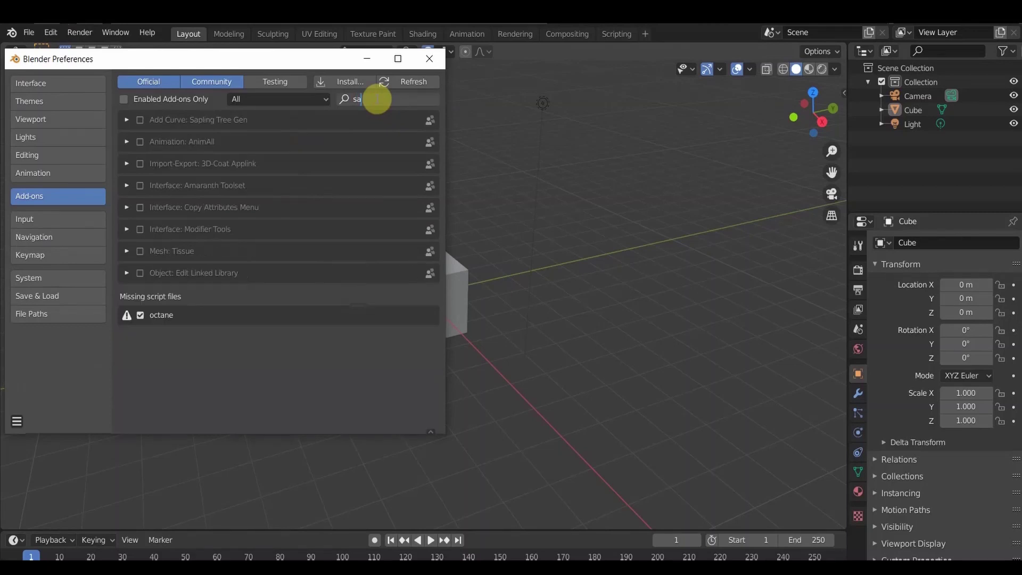
key(Return)
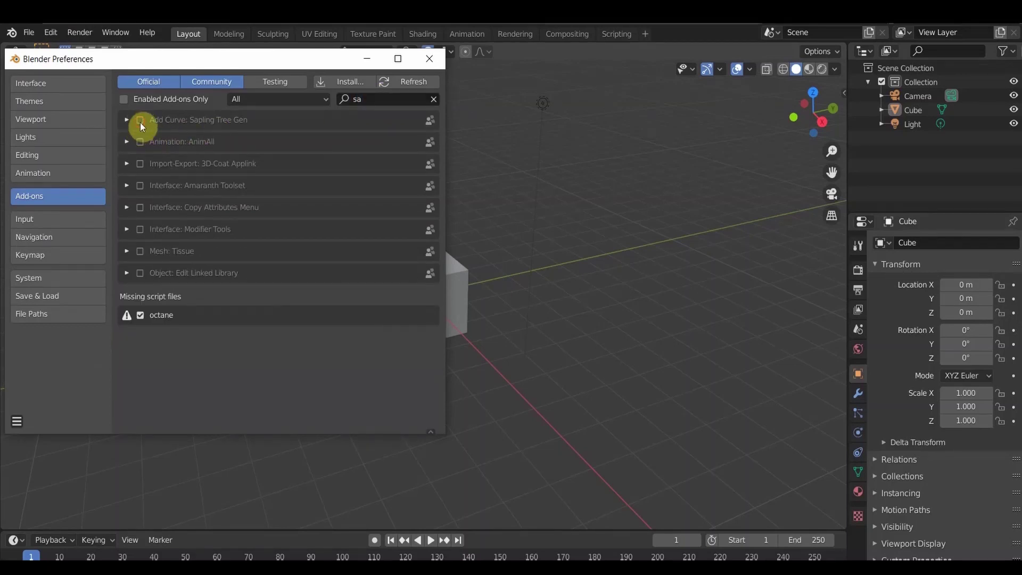
click(140, 121)
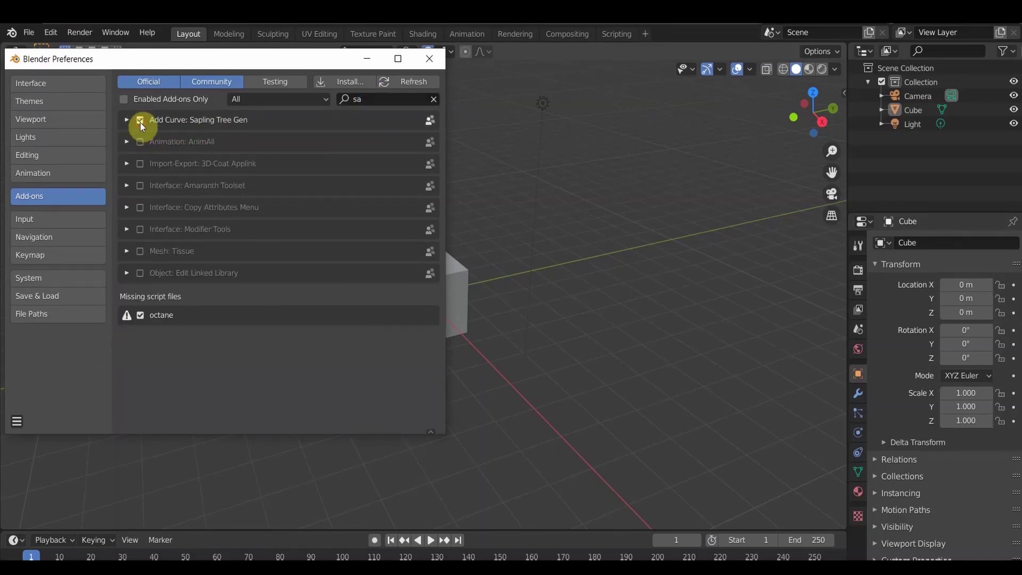
click(431, 62)
- Delete the default cube and add a Sapling Tree Gen tree at the origin
click(458, 304)
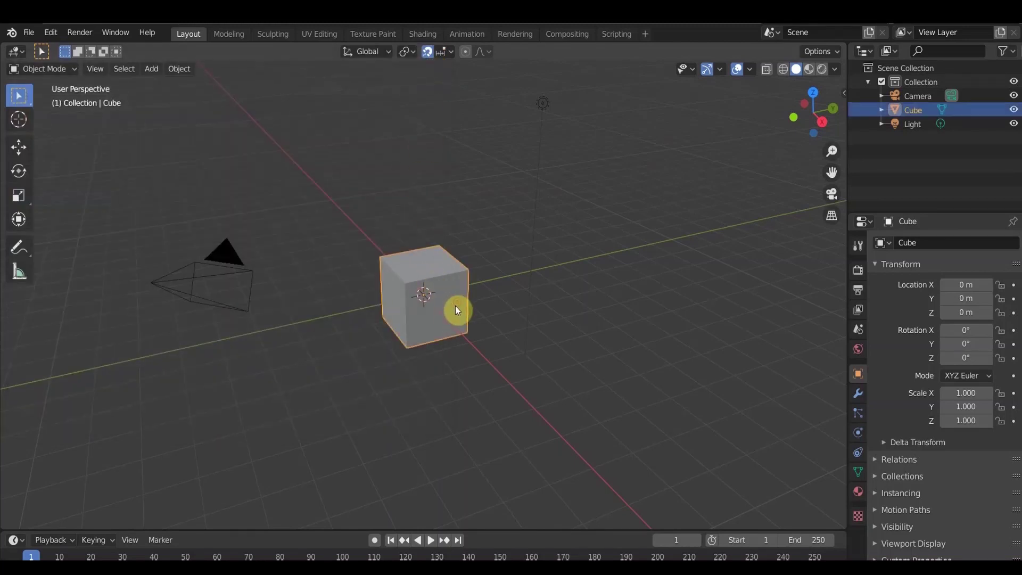
key(Delete)
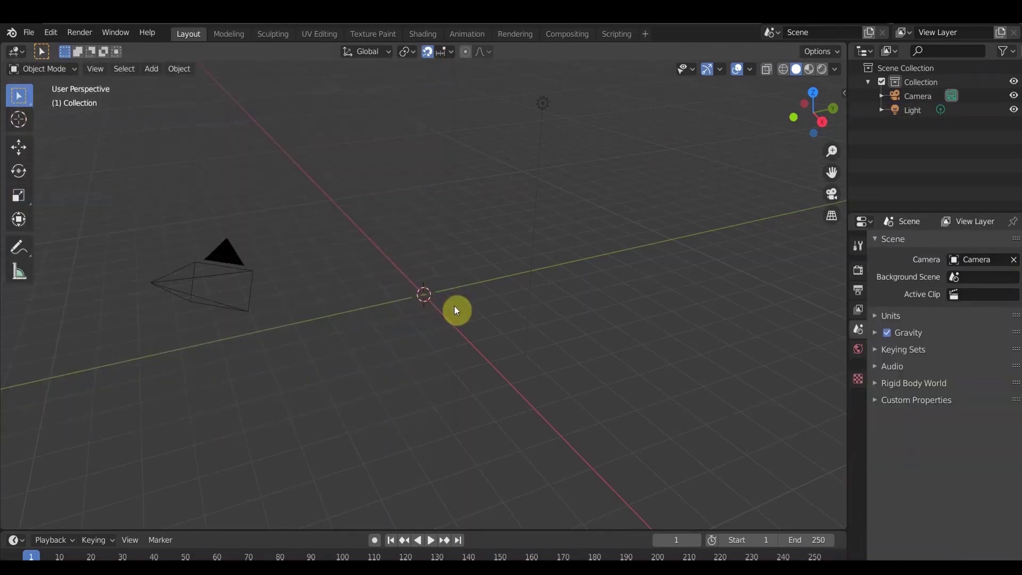
key(shift+a)
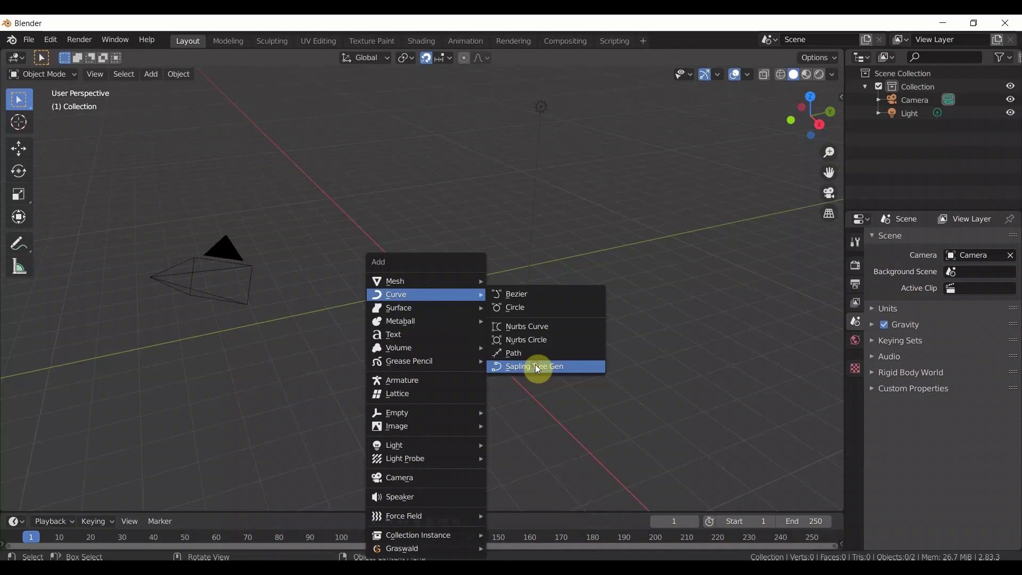
click(536, 366)
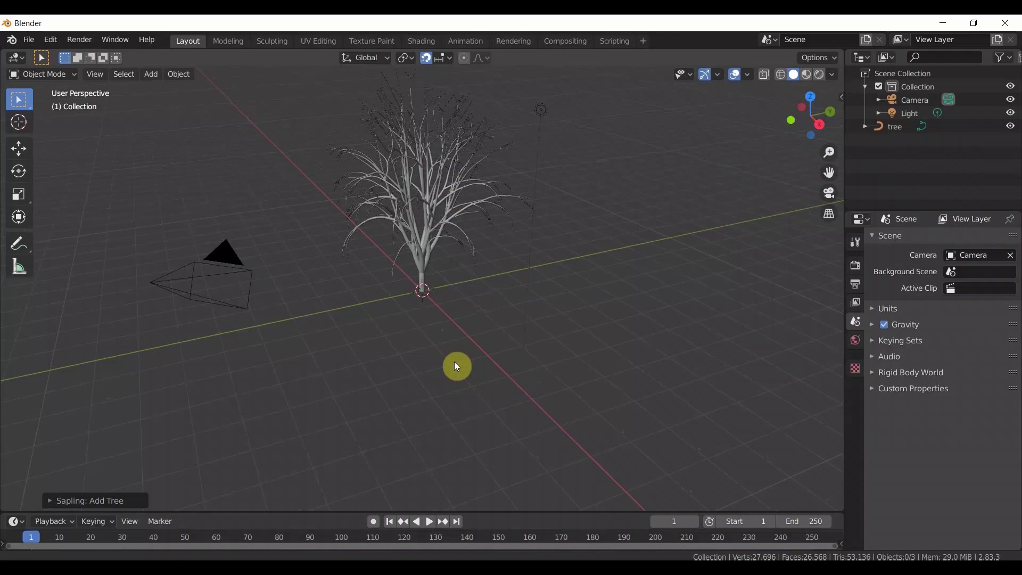
- Review the Sapling: Add Tree settings (beveled, Tend Flame, scale 5), then select the tree
mouse_move(457, 365)
middle_down()
mouse_move(456, 340)
mouse_move(456, 348)
mouse_move(433, 348)
mouse_move(444, 358)
middle_up()
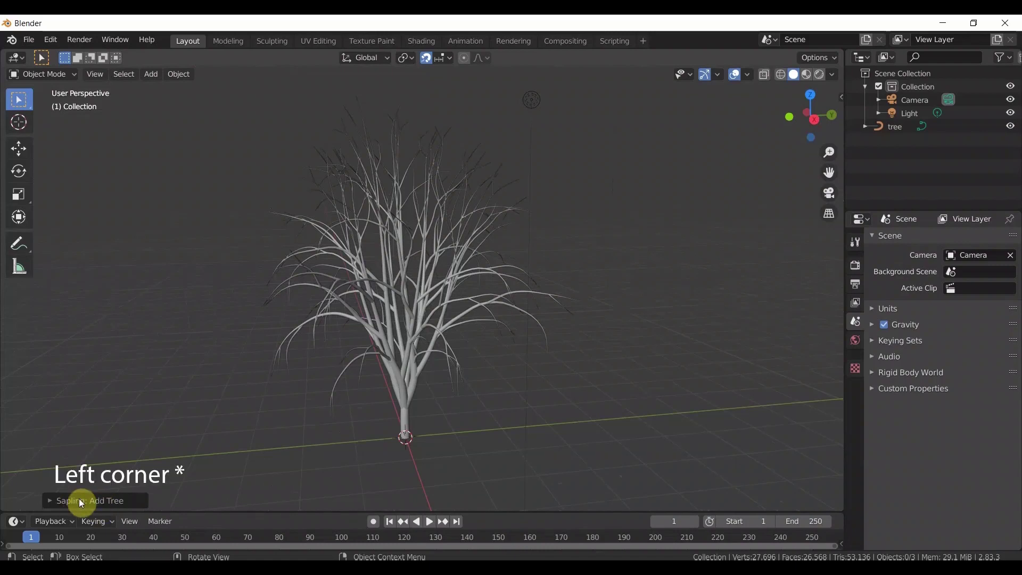
click(53, 502)
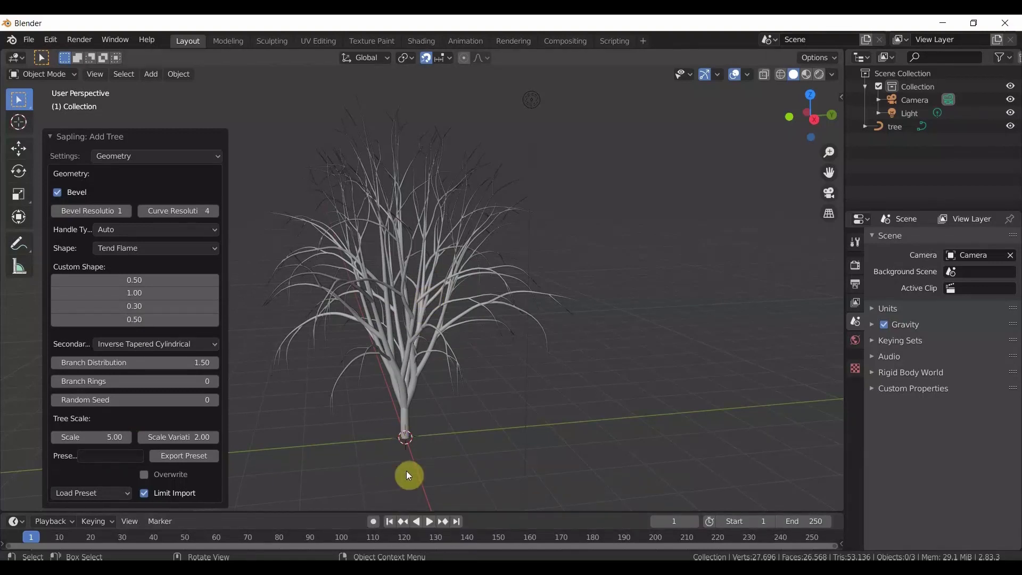
click(419, 319)
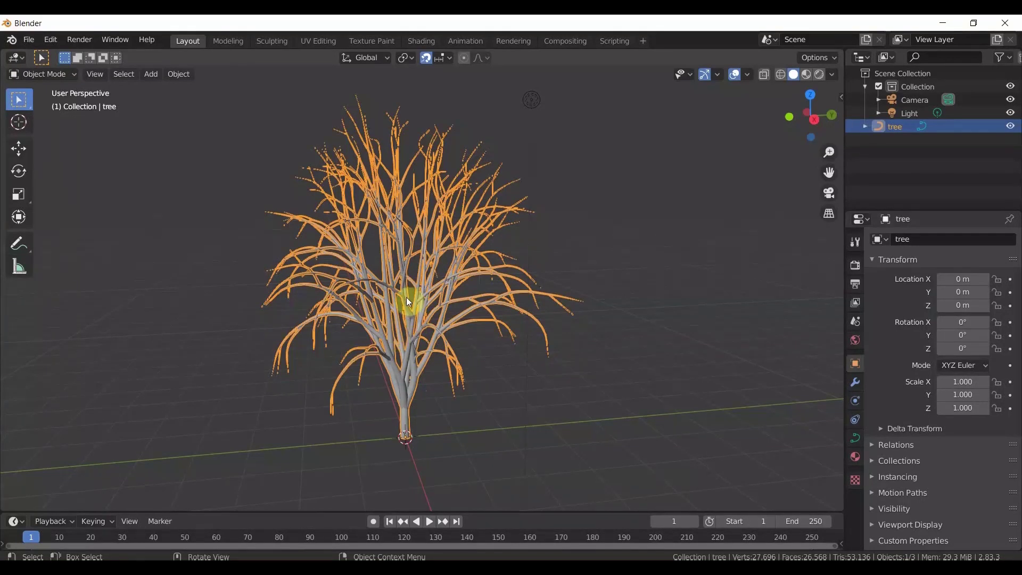
- Delete the current tree and add a new Sapling Tree Gen tree via Shift+A > Curve
key(Delete)
key(shift+a)
mouse_move(405, 296)
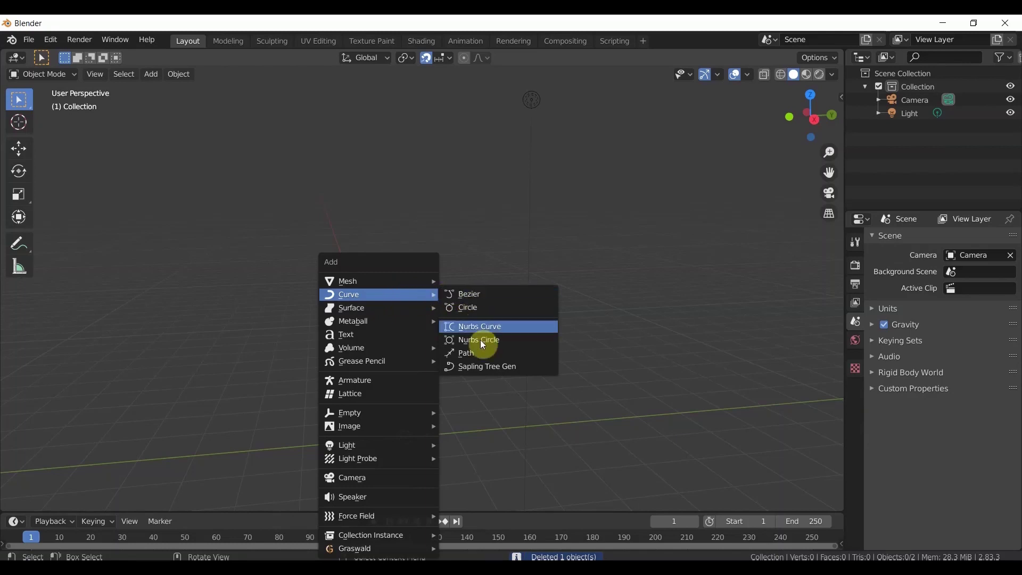
click(483, 366)
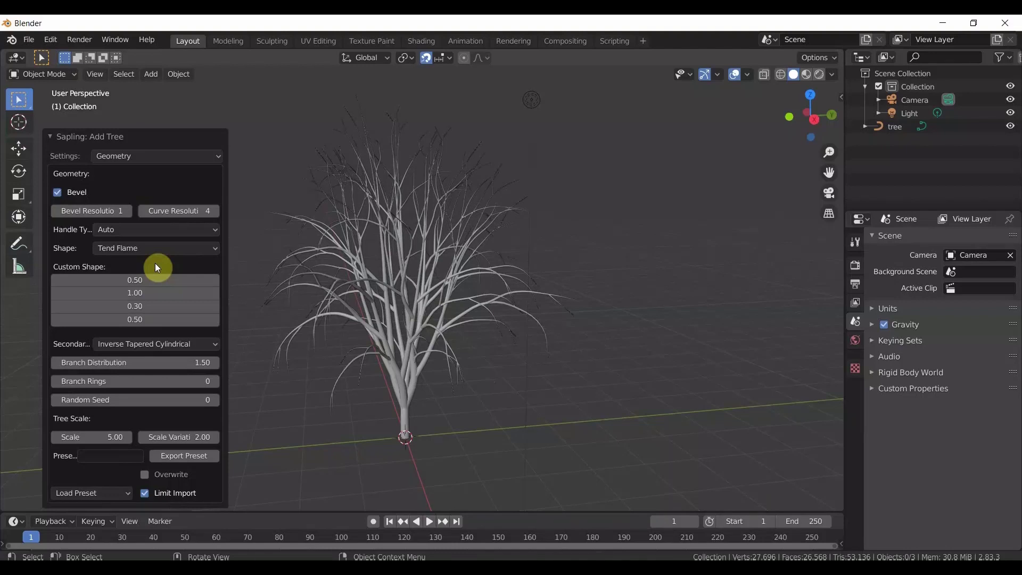
- Switch the Sapling settings to Armature and enable Use Armature, creating treeArm
click(164, 155)
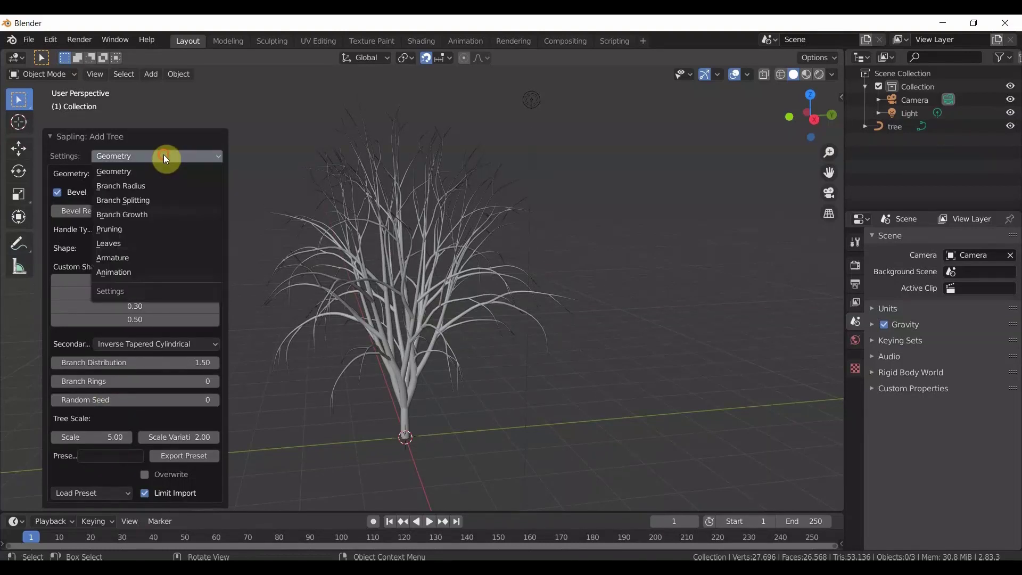
click(134, 257)
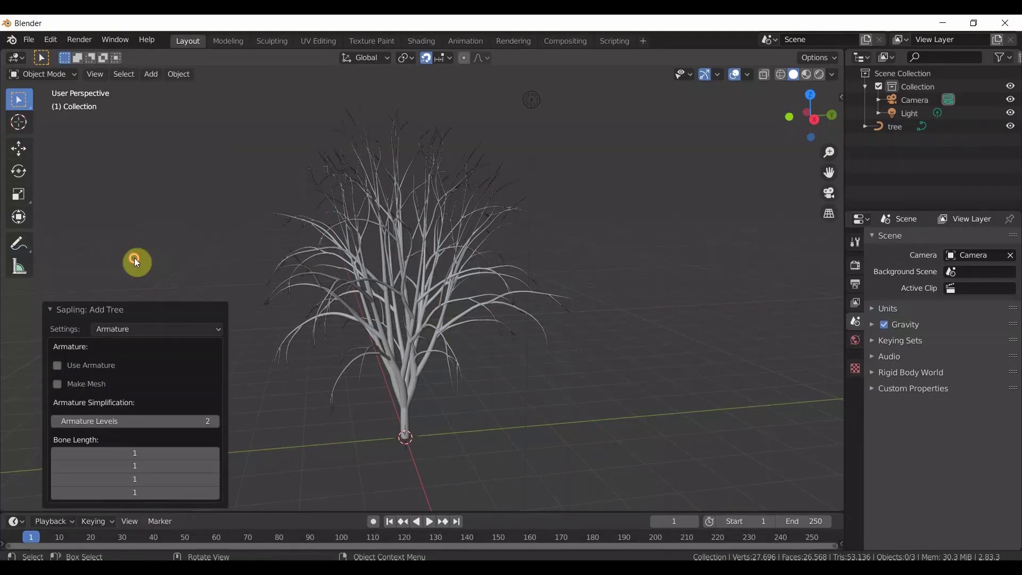
click(56, 368)
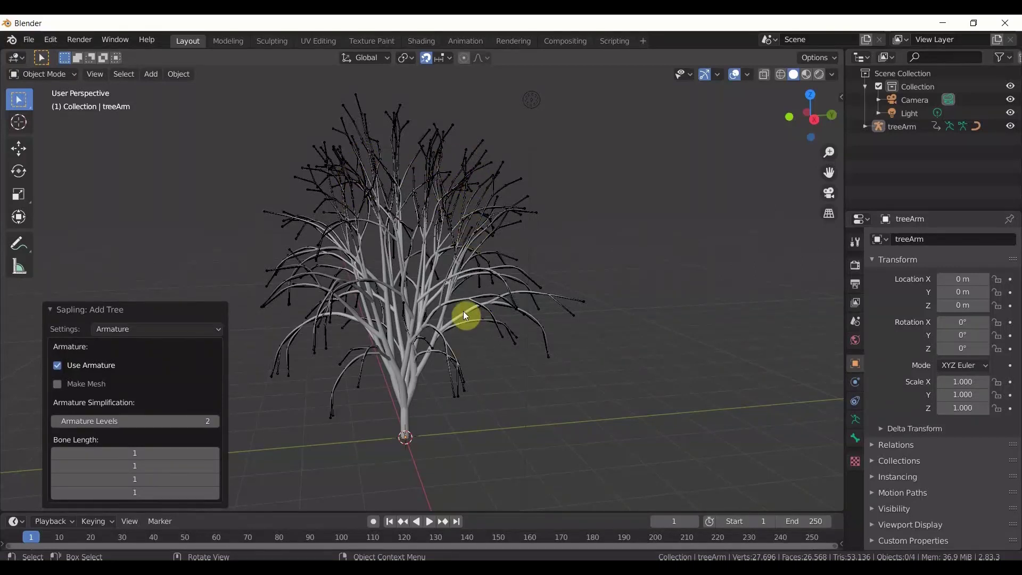
- Enable Armature Animation in the Sapling Animation settings and preview the swaying tree
click(185, 330)
click(184, 330)
click(186, 334)
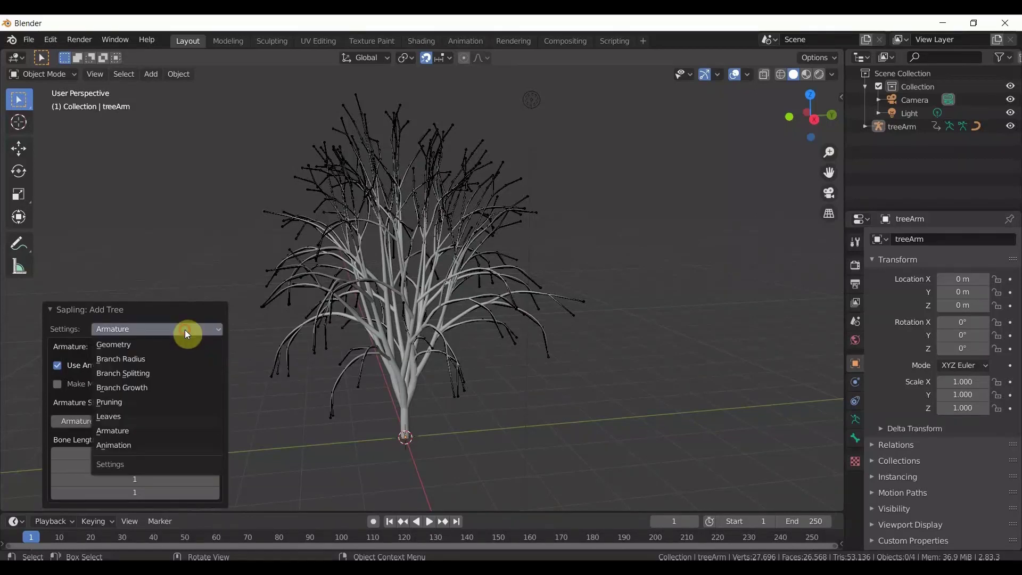
click(142, 446)
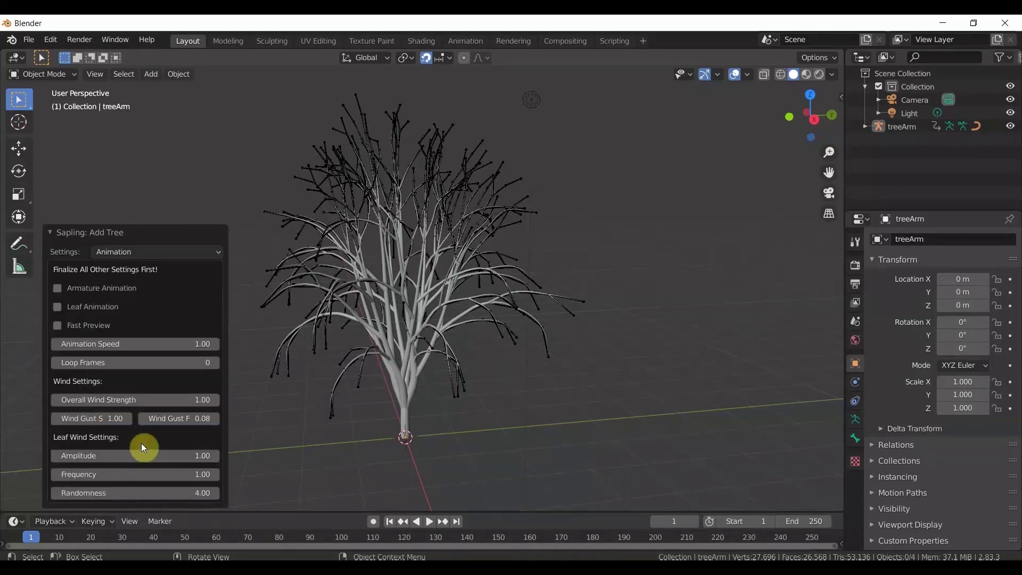
click(58, 289)
click(434, 522)
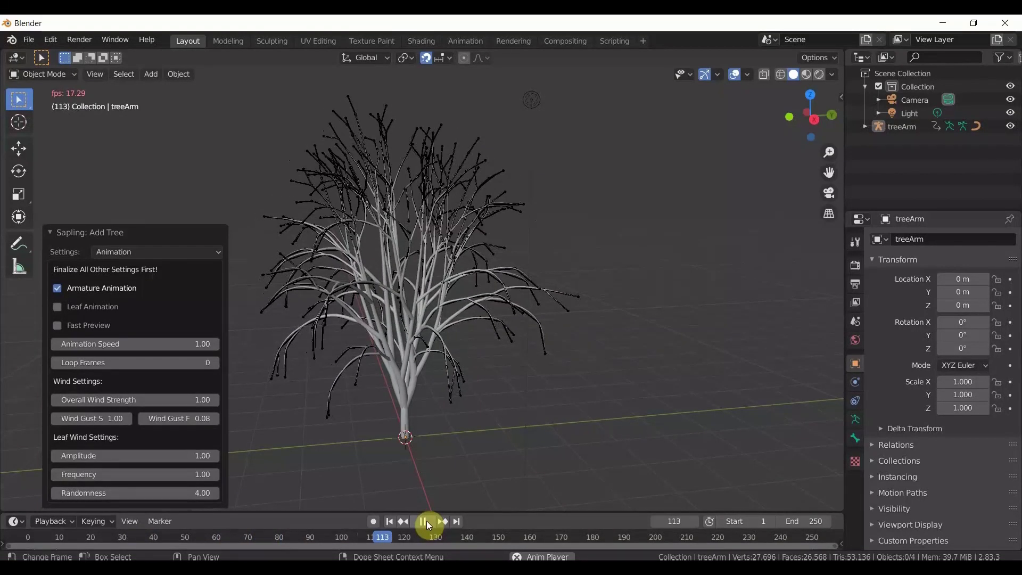
click(425, 521)
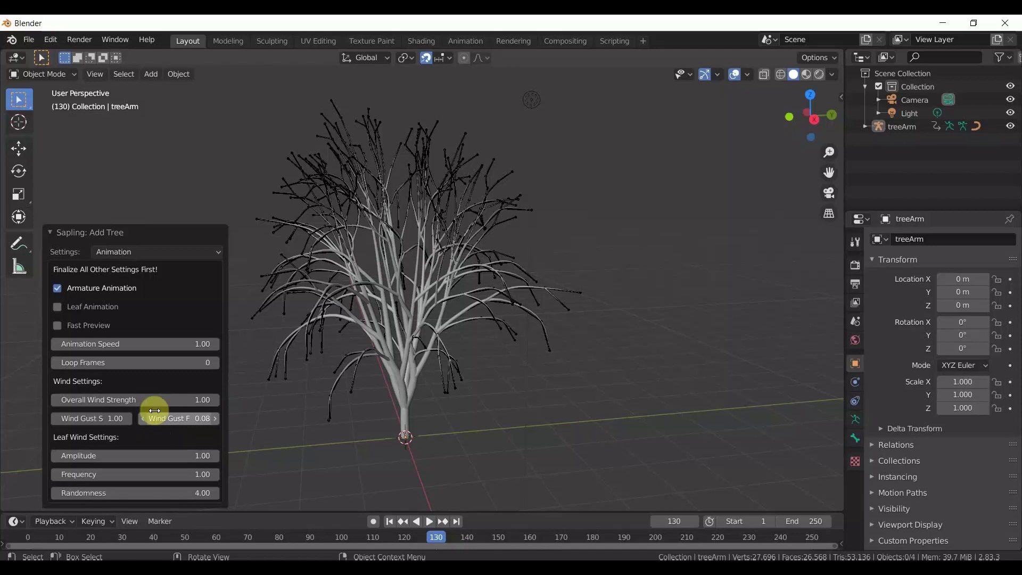
- Raise Overall Wind Strength to 5.86 and replay the animation to about frame 140
drag(155, 400, 202, 402)
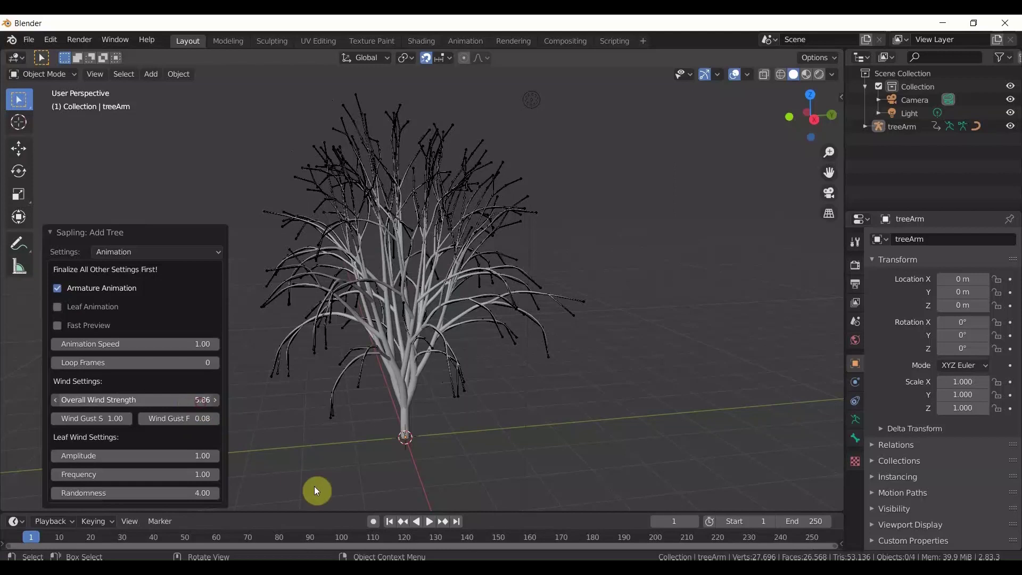
click(432, 523)
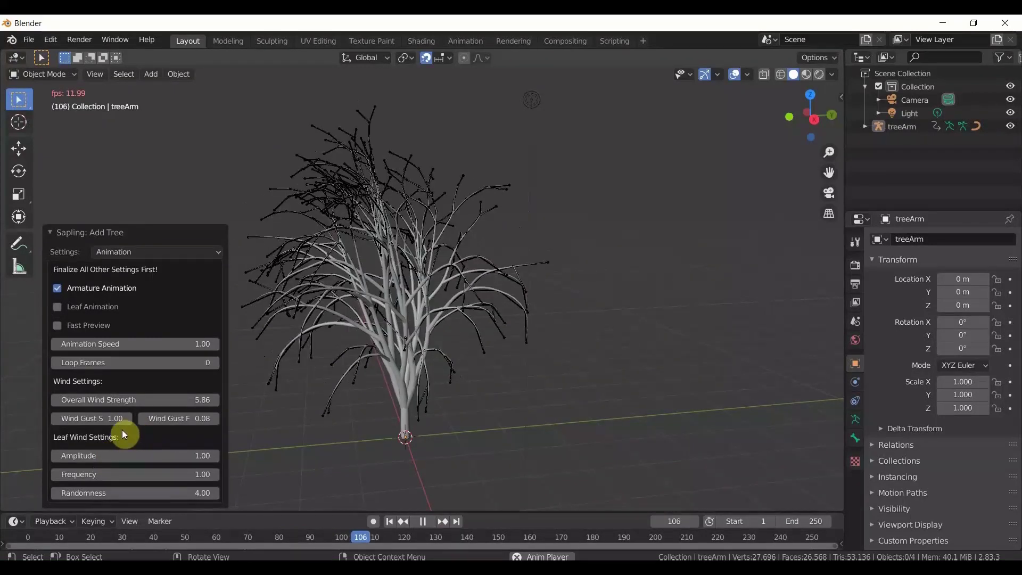
click(420, 522)
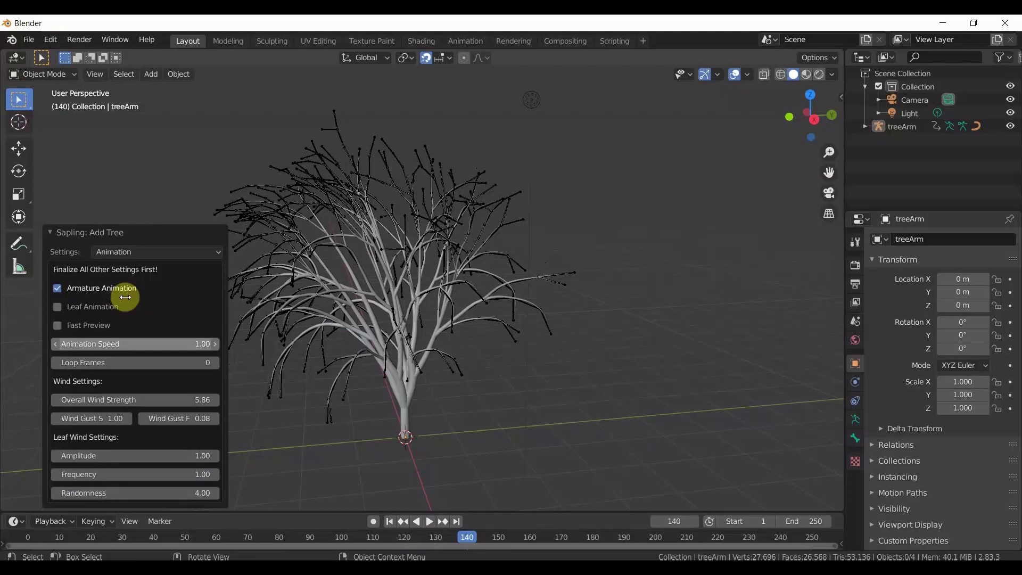
- Enable Show Leaves on the Sapling Leaves page, adding 150 hexagonal Inverse Conical leaves
click(133, 251)
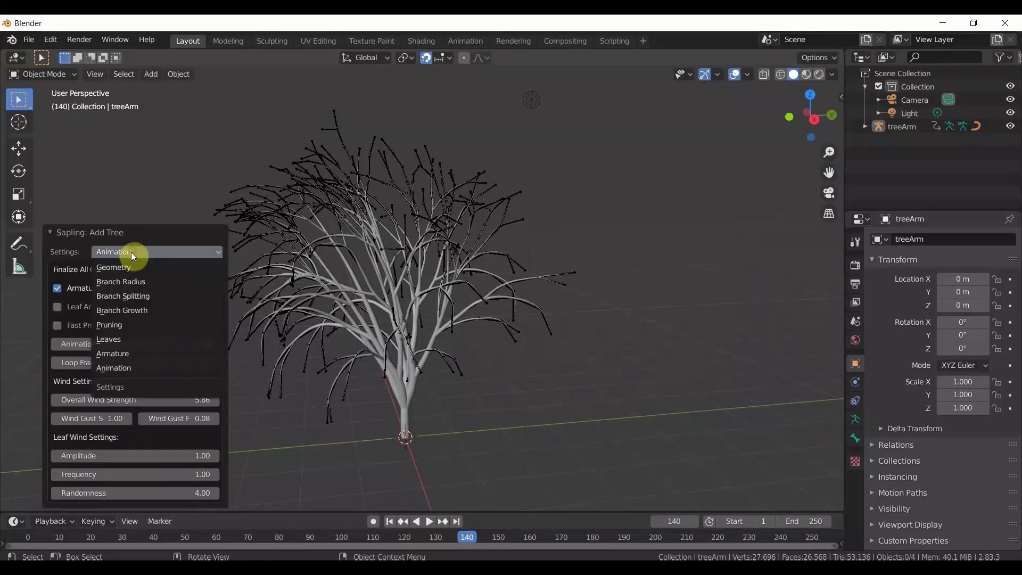
click(120, 339)
click(131, 343)
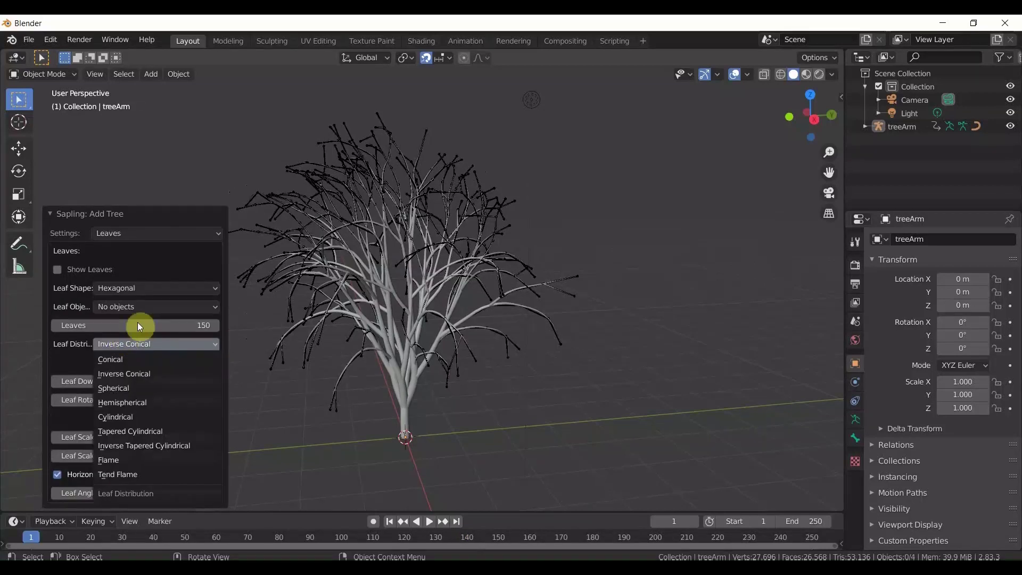
click(57, 269)
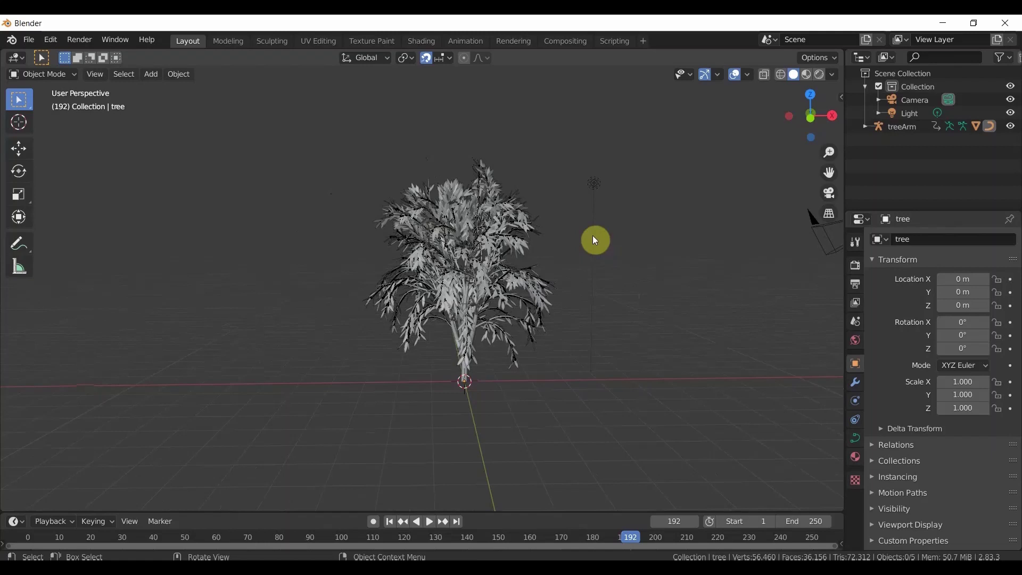
- Delete the default light and set the World Color input to an Environment Texture
click(591, 185)
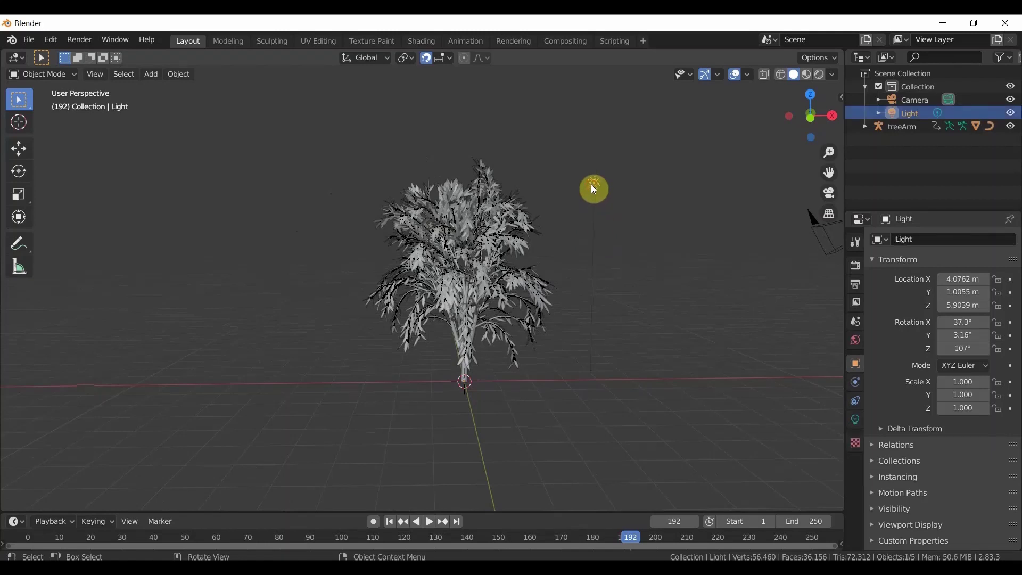
key(Delete)
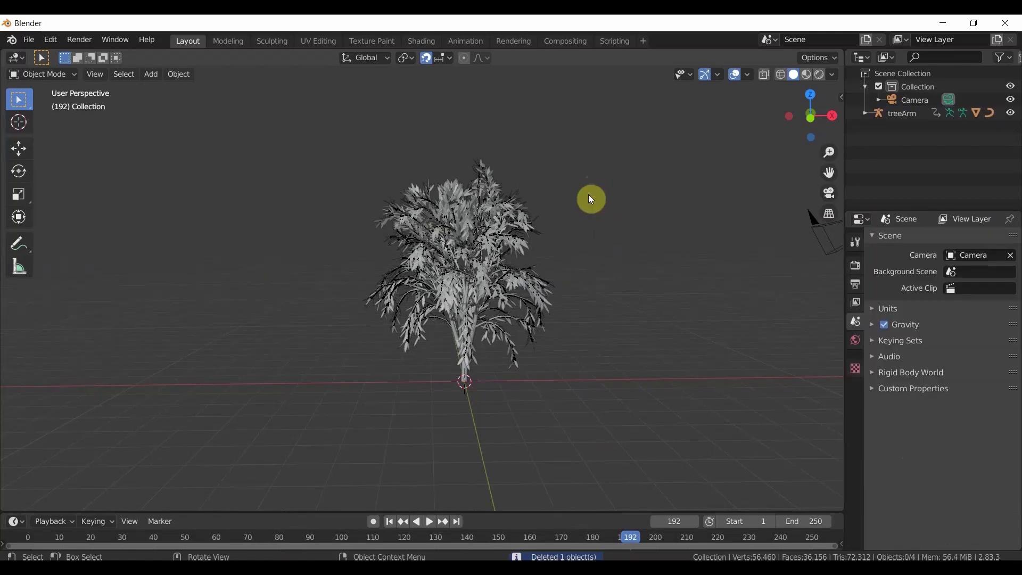
click(855, 341)
click(1010, 327)
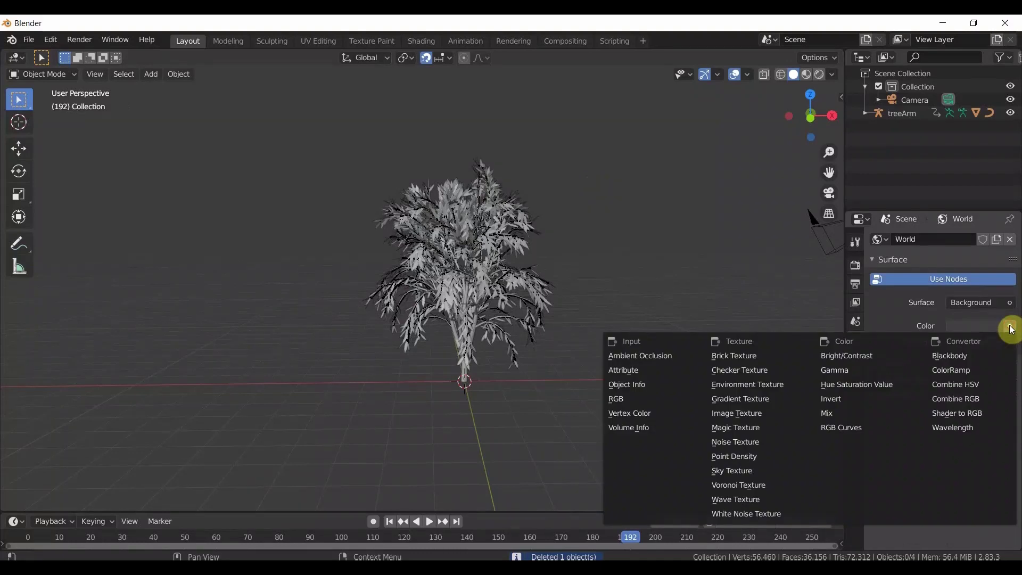
click(783, 388)
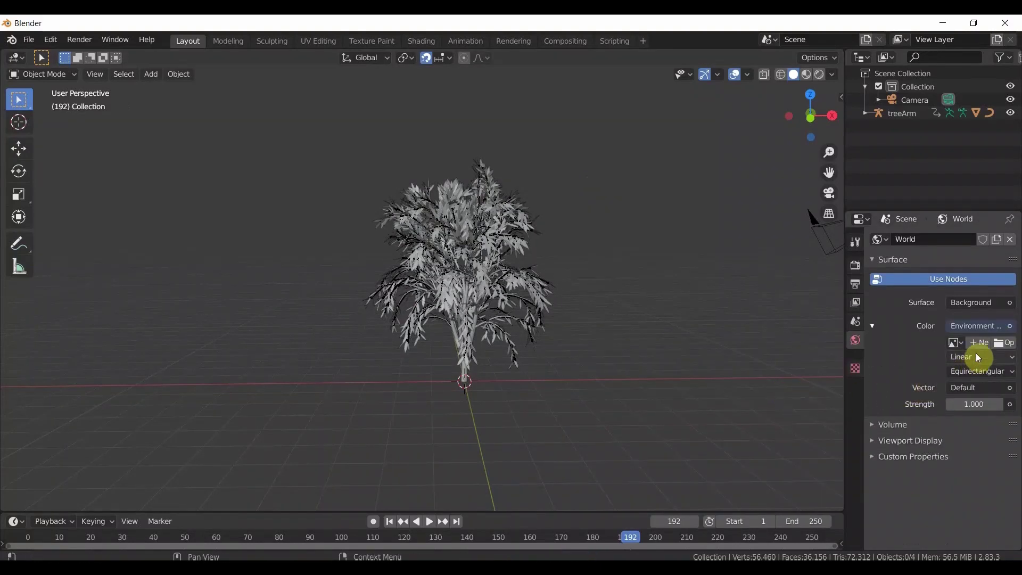
- Load kloppenheim_01_4k.hdr from Downloads as the environment and view it in Rendered shading
click(1001, 343)
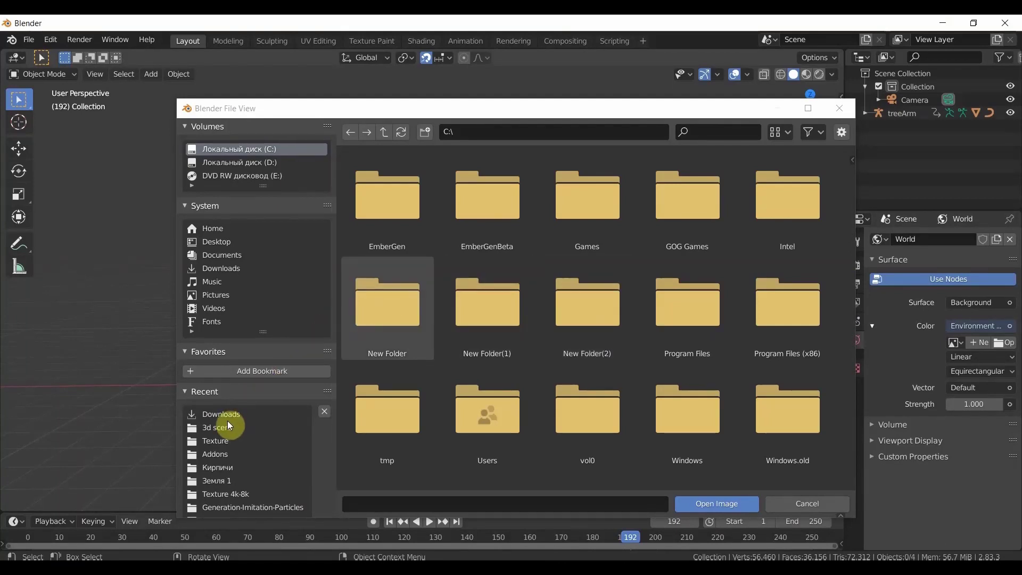
click(224, 268)
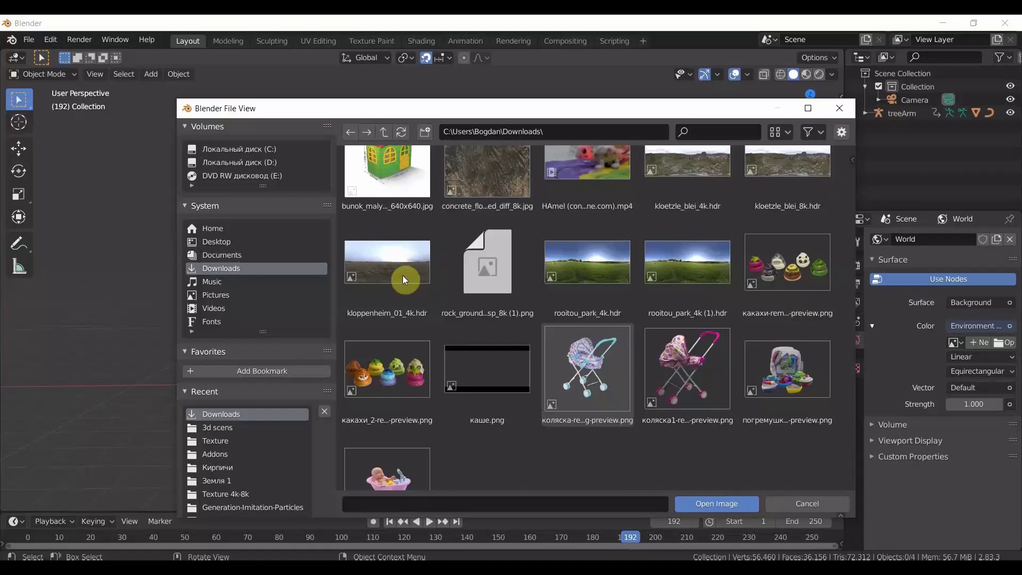
click(402, 276)
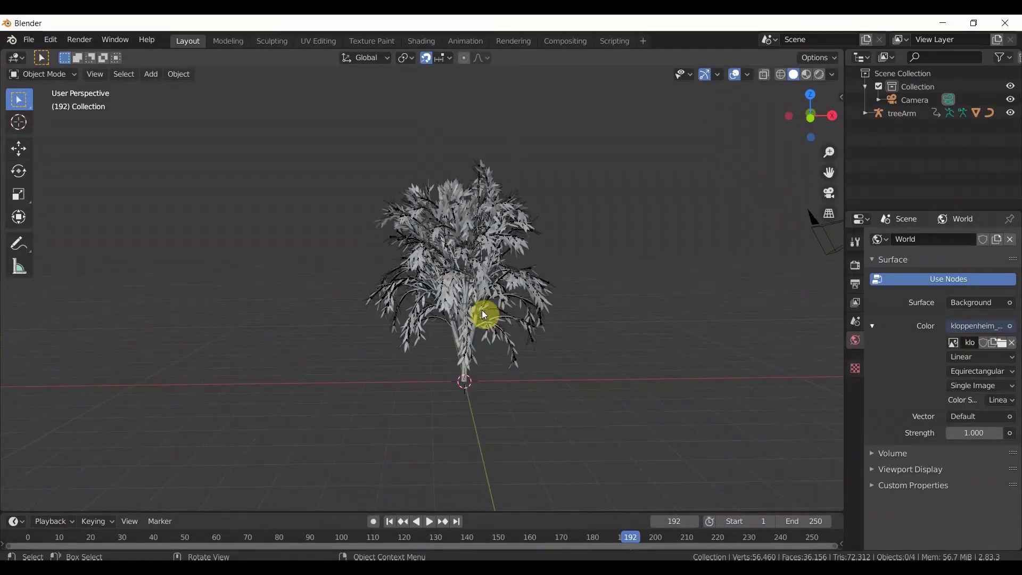
click(820, 74)
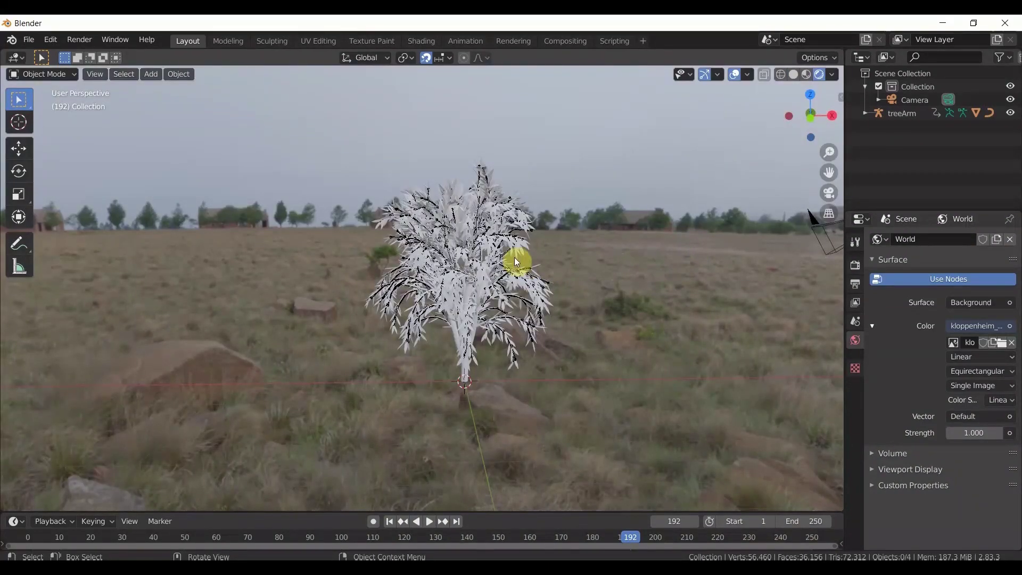
middle_drag(447, 260, 435, 250)
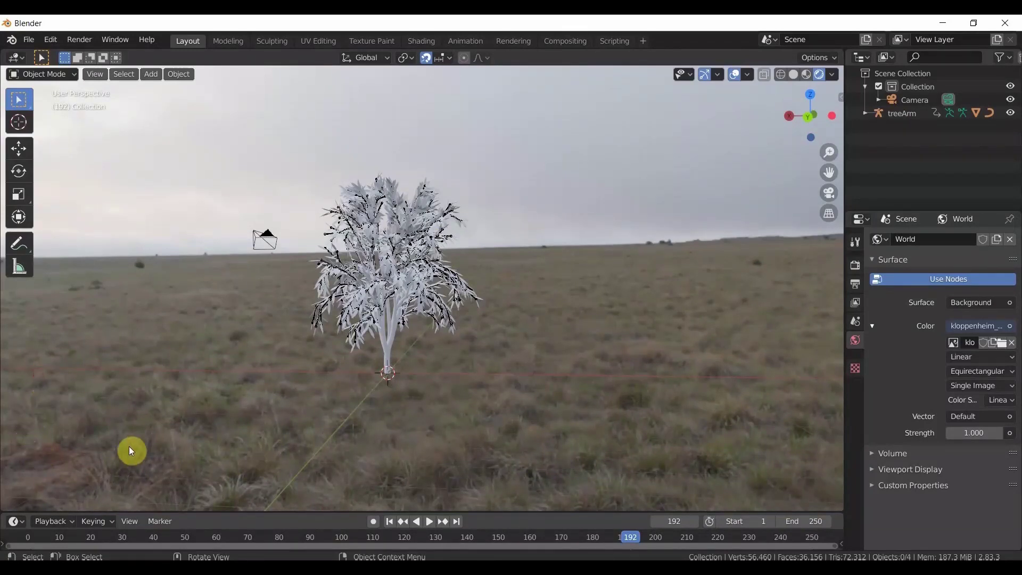
- In a bottom Shader Editor, give the leaves new Material.001 with a dark green Base Color
key(shift+F3)
drag(586, 512, 586, 410)
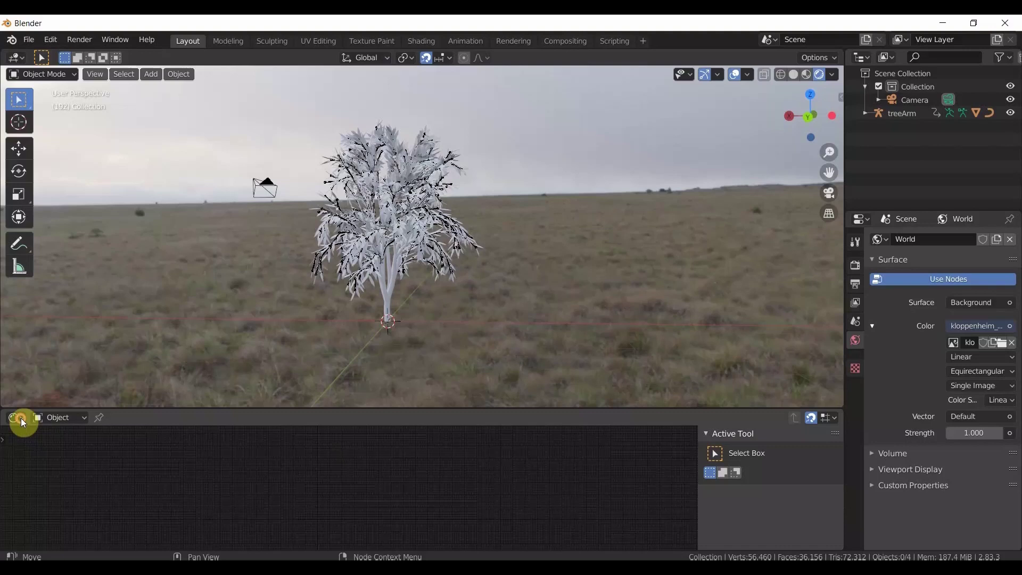
click(388, 233)
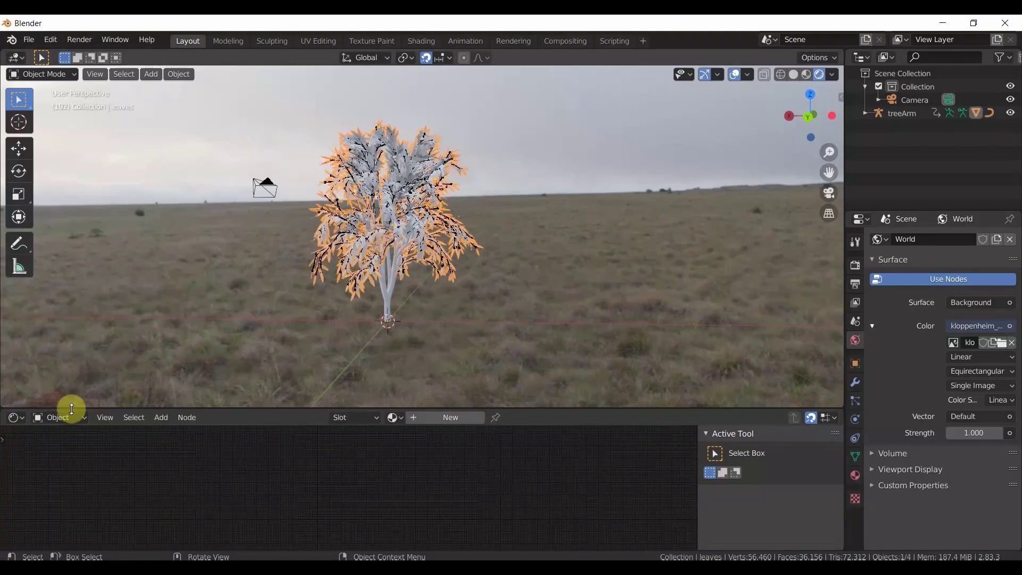
click(450, 417)
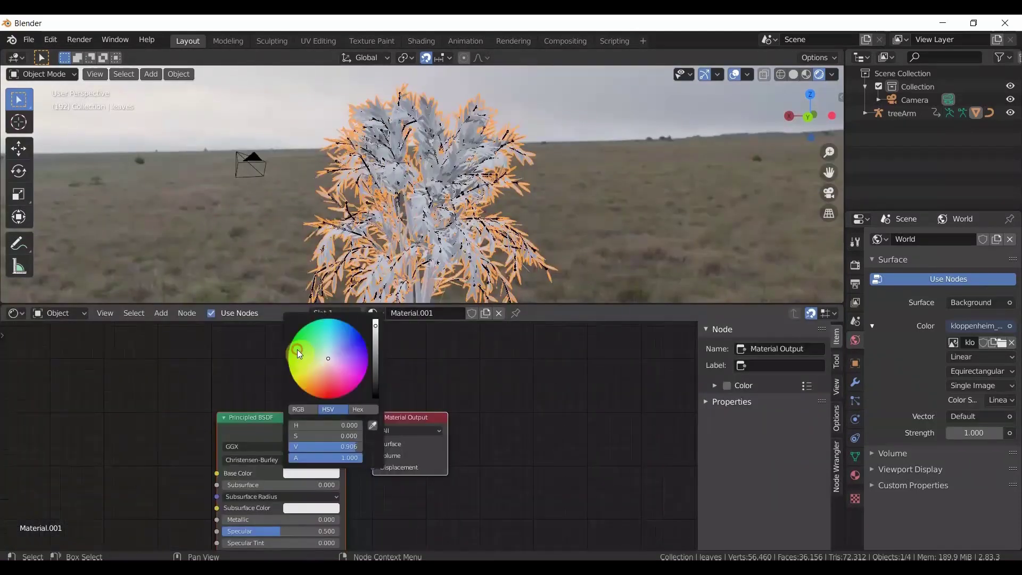
click(296, 349)
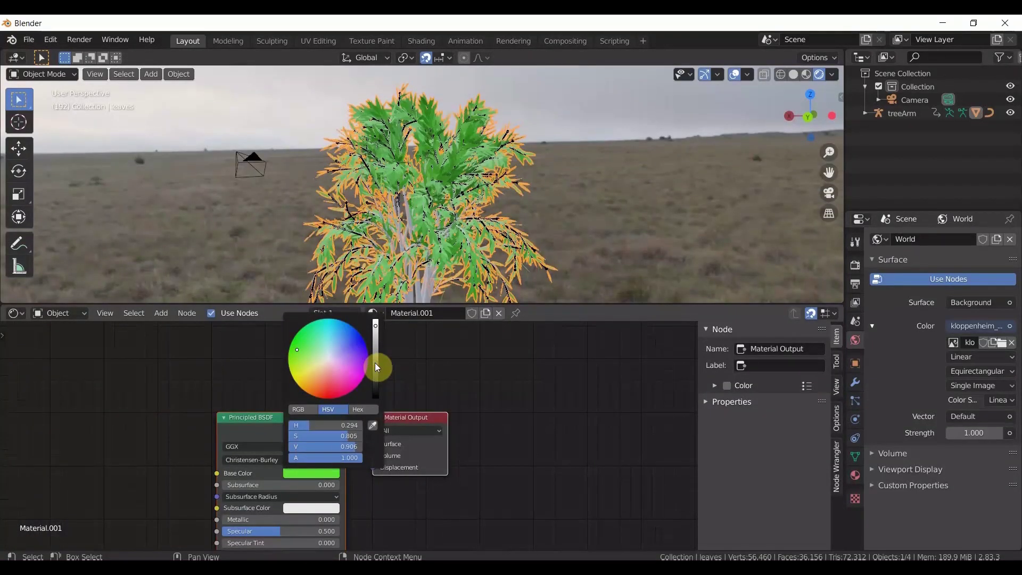
click(299, 363)
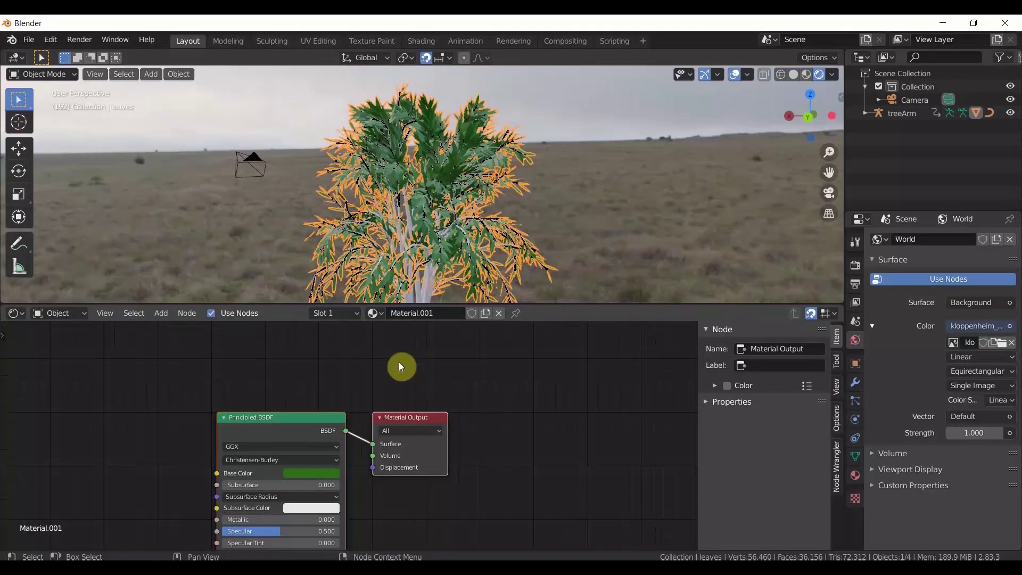
- Assign the existing Material.001 to the tree's branches
click(398, 205)
mouse_move(398, 205)
middle_down()
mouse_move(363, 206)
mouse_move(383, 213)
middle_up()
click(365, 210)
click(394, 313)
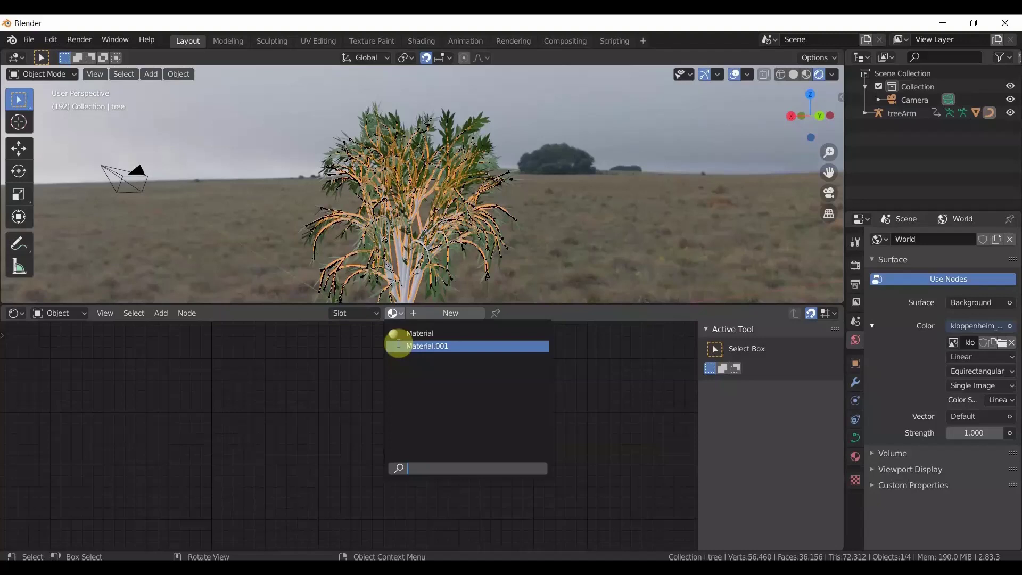
click(420, 346)
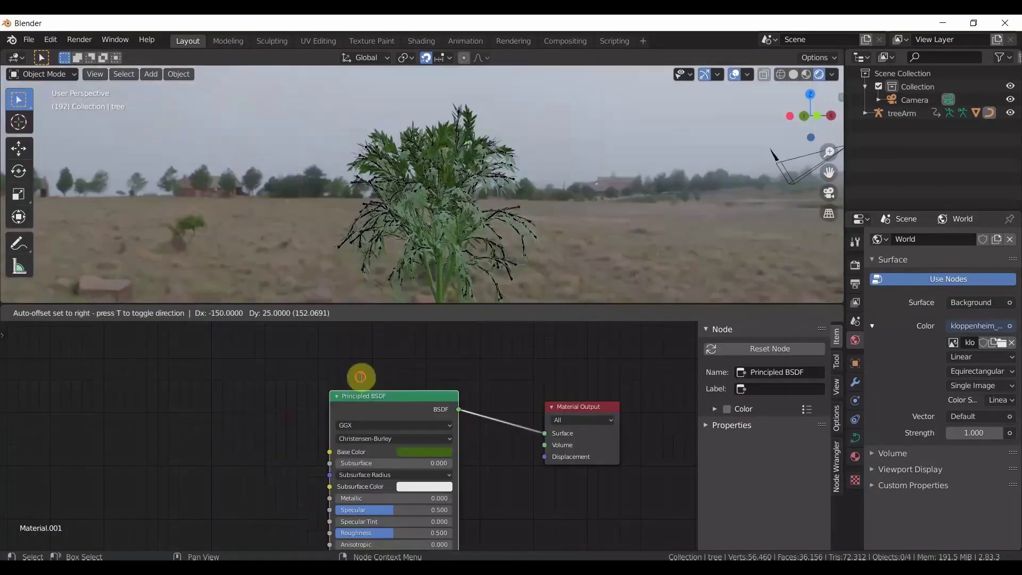
- Add a Translucent BSDF node to Material.001 via the 'trans' search
key(Escape)
key(shift+a)
click(362, 378)
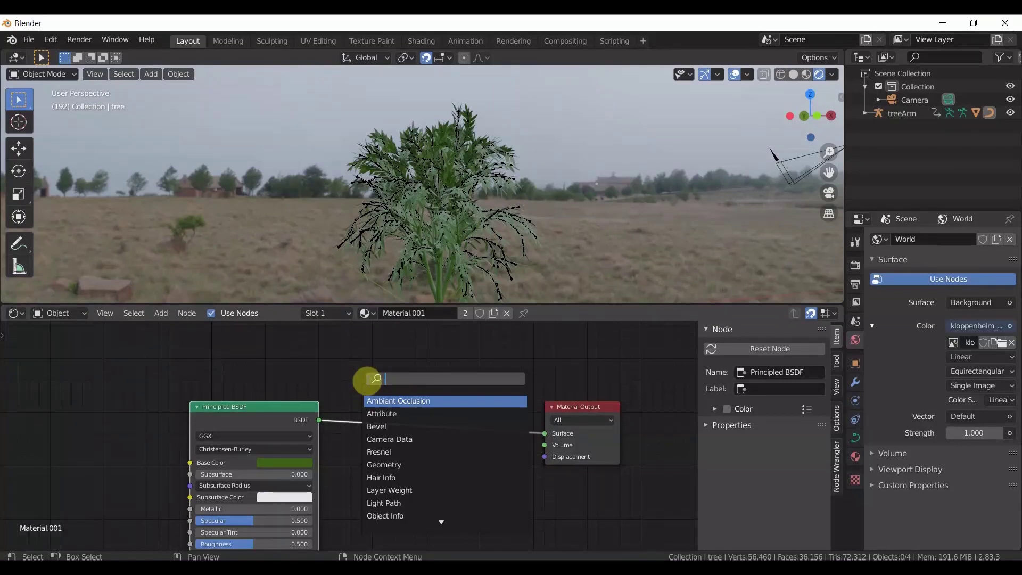
text(trans)
key(Return)
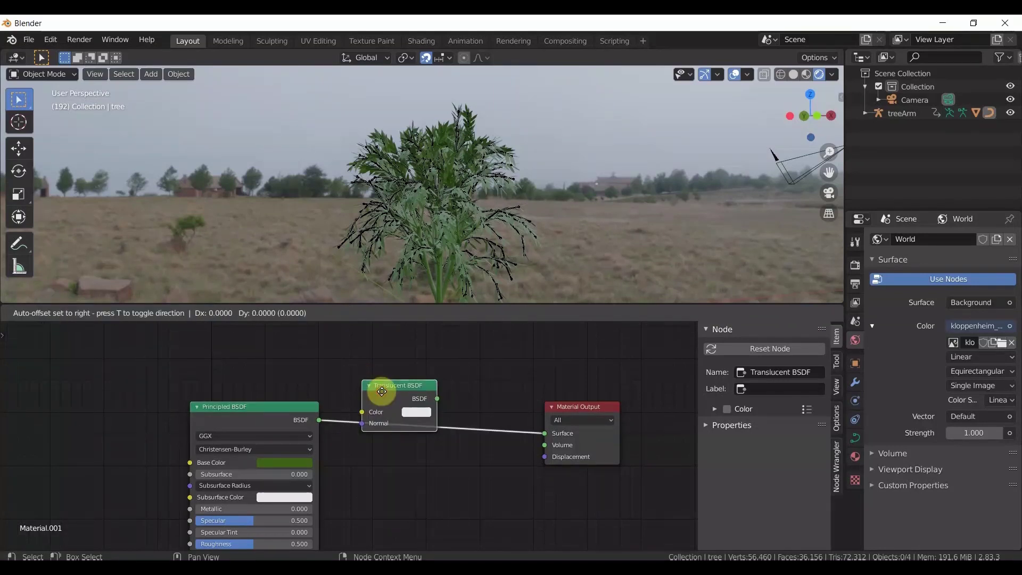
click(359, 469)
- Insert a Mix Shader between Principled BSDF and Output, feeding the Translucent BSDF into it
key(shift+a)
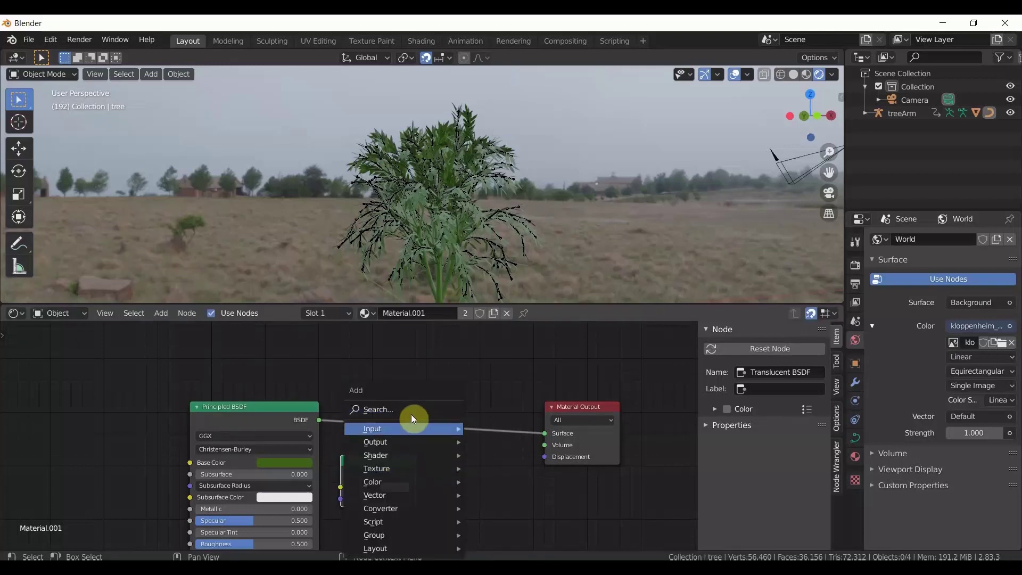
click(405, 405)
text(mix)
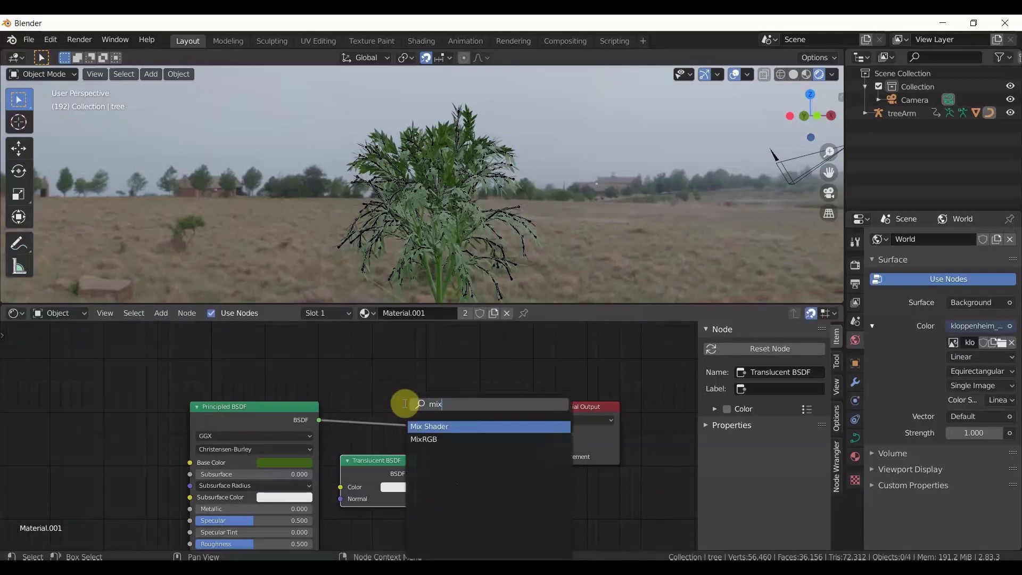
key(Return)
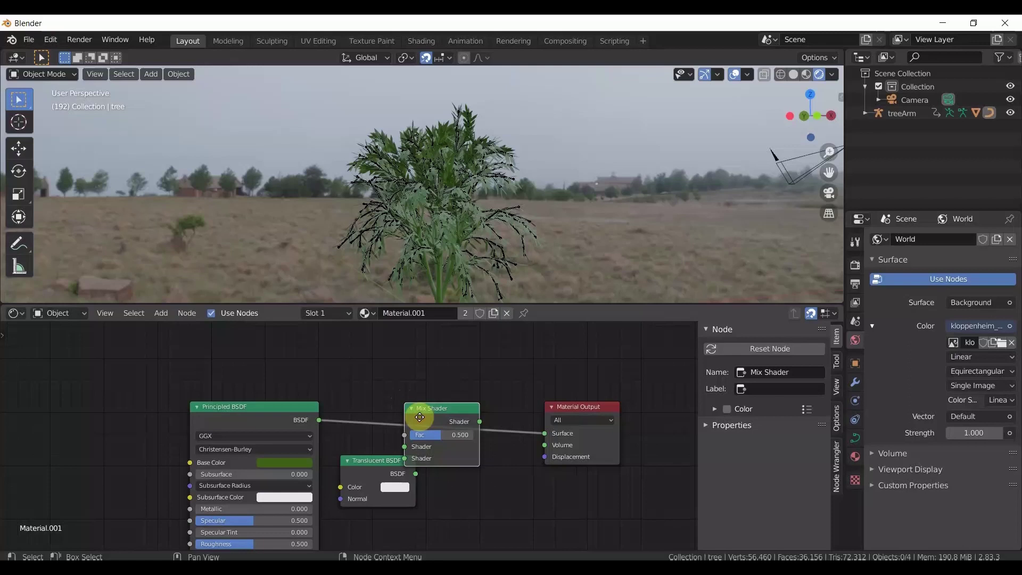
click(467, 410)
mouse_move(415, 472)
mouse_down()
mouse_move(426, 424)
mouse_move(412, 474)
mouse_up()
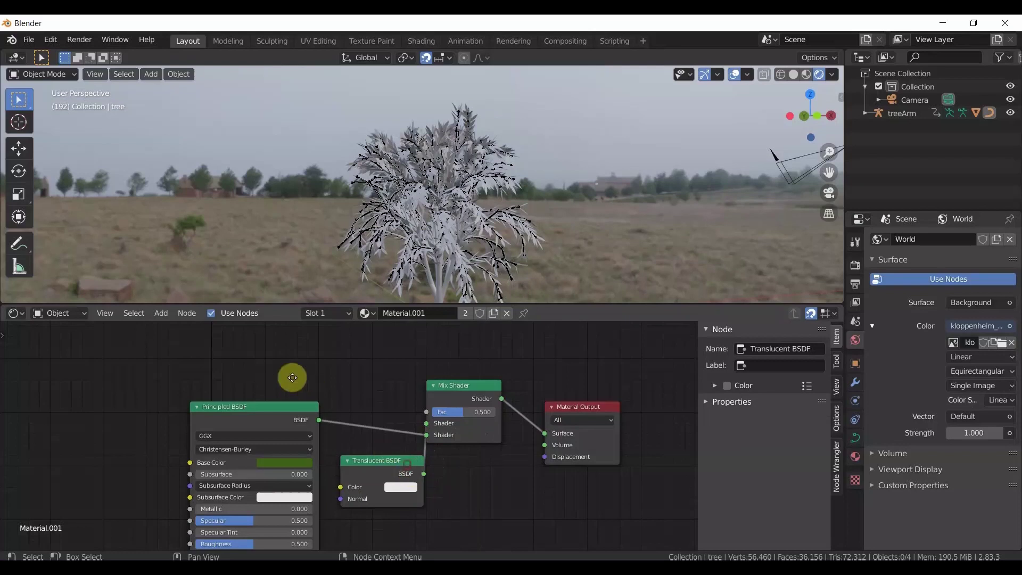
drag(404, 492, 221, 371)
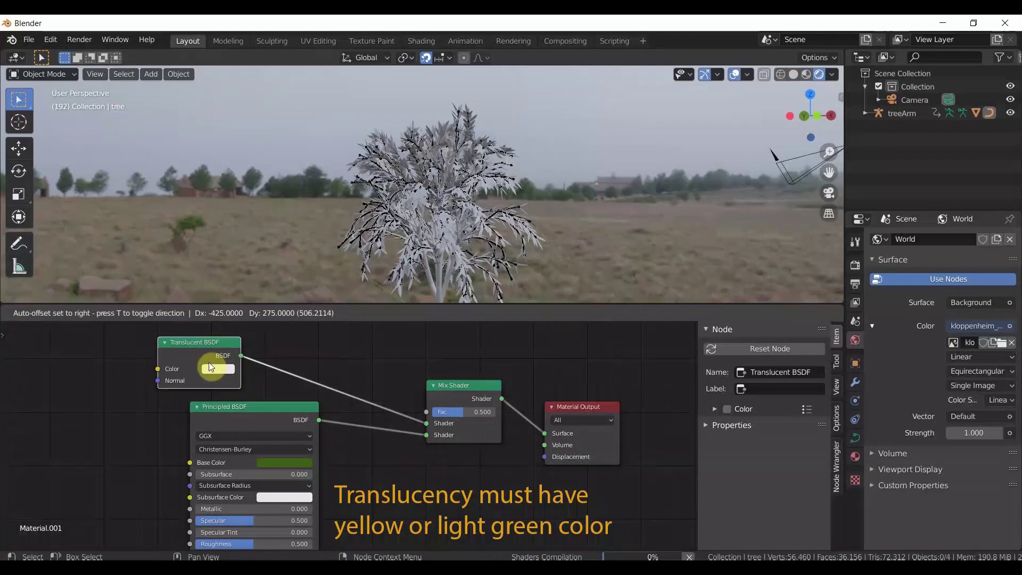
- Make the translucency colour yellow and set the Mix Shader Fac to 0.100
click(208, 366)
click(224, 266)
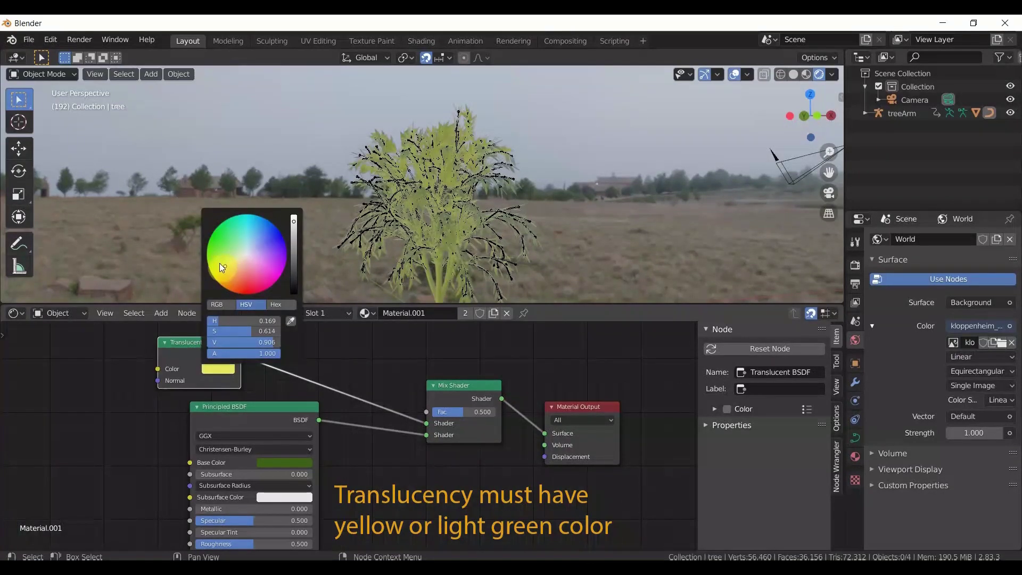
click(456, 418)
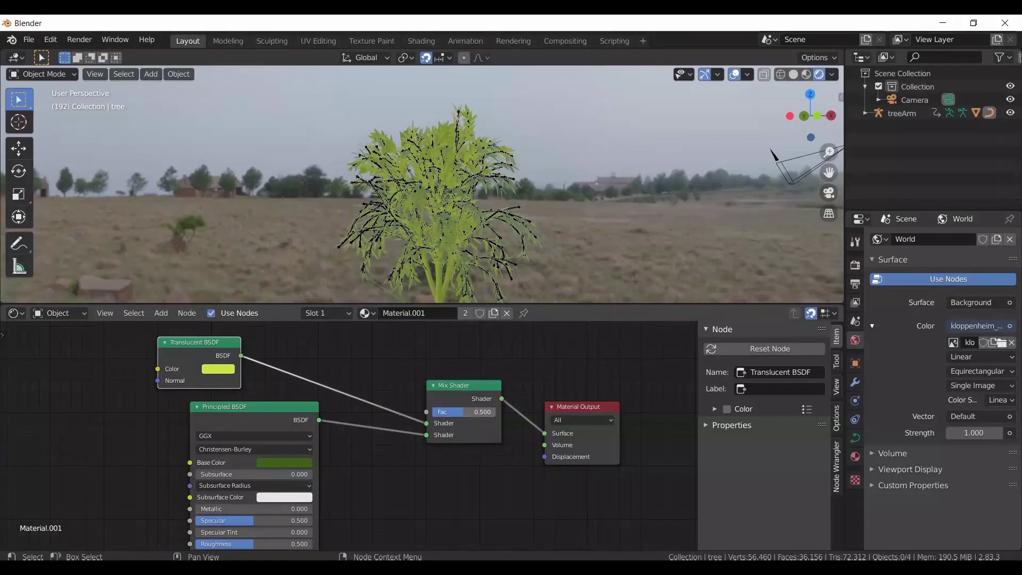
drag(464, 411, 426, 435)
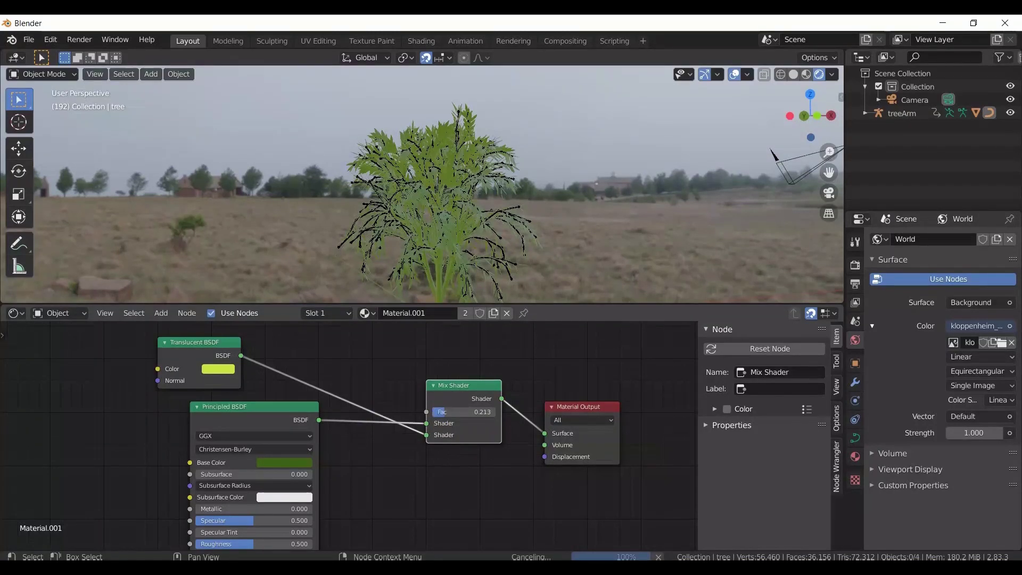
drag(463, 411, 458, 411)
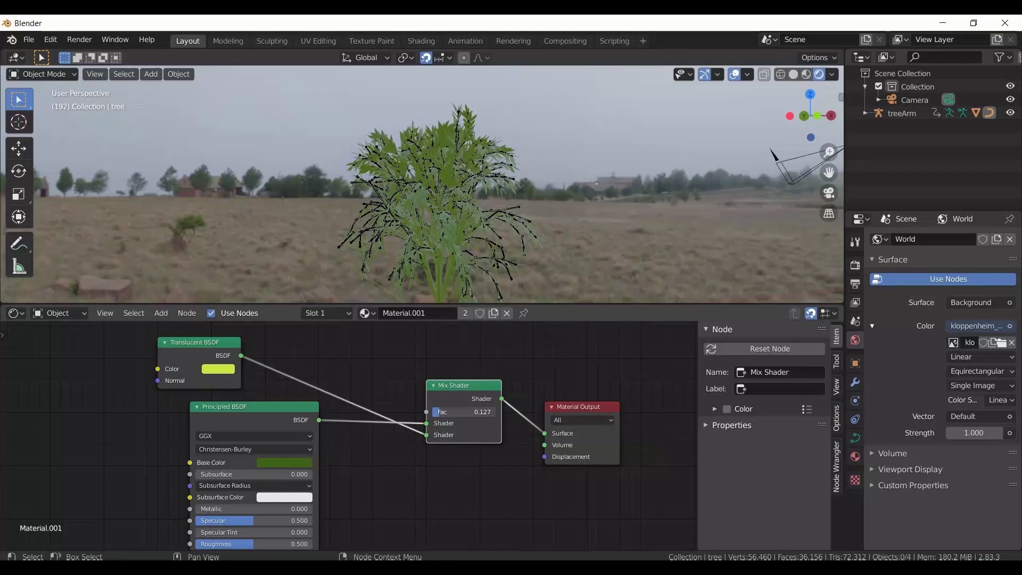
drag(463, 412, 556, 155)
middle_drag(559, 168, 765, 276)
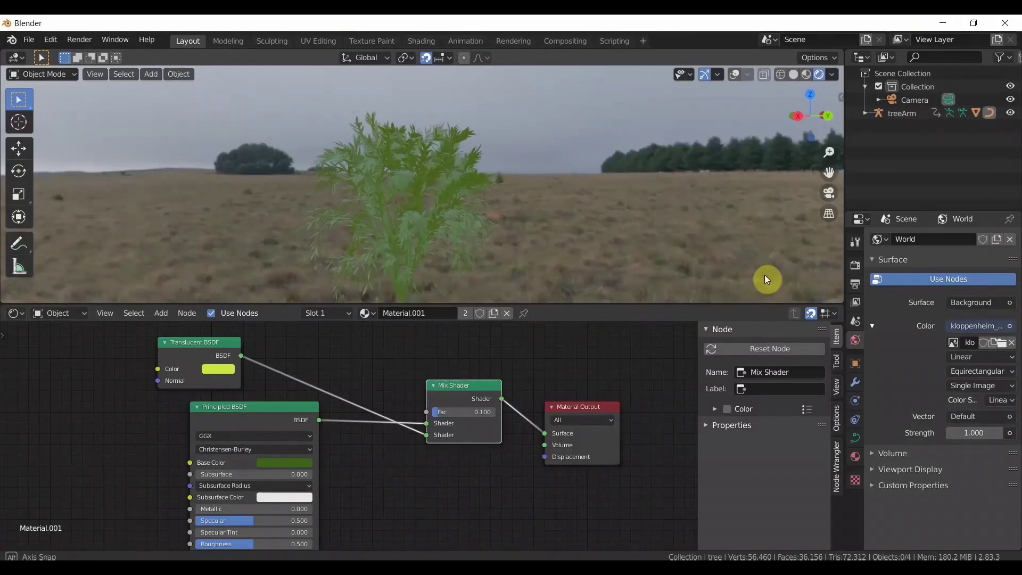
- In Render Properties, switch on Ambient Occlusion at 0.54 m distance and Screen Space Reflections
click(855, 268)
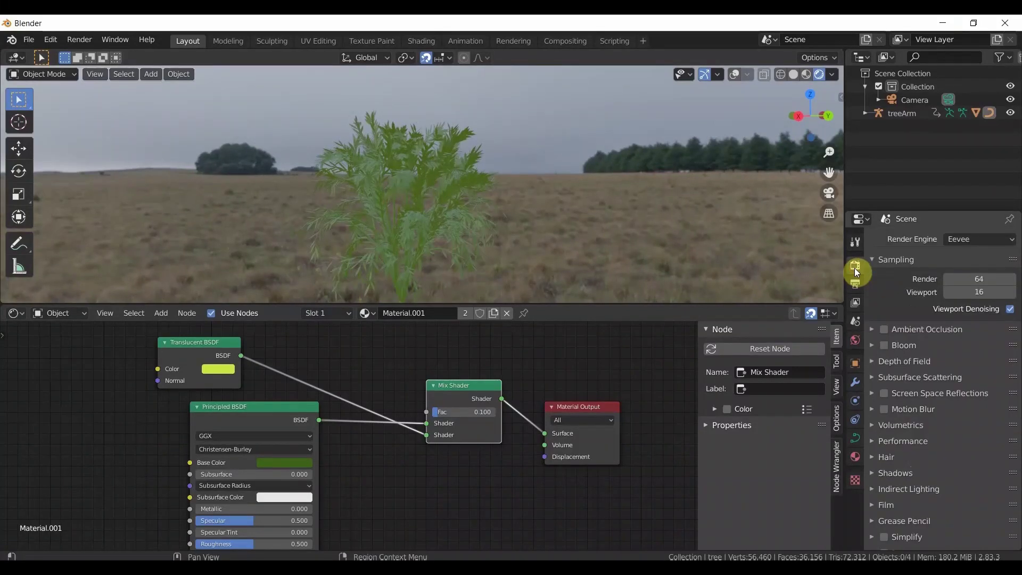
click(884, 329)
click(926, 329)
click(883, 329)
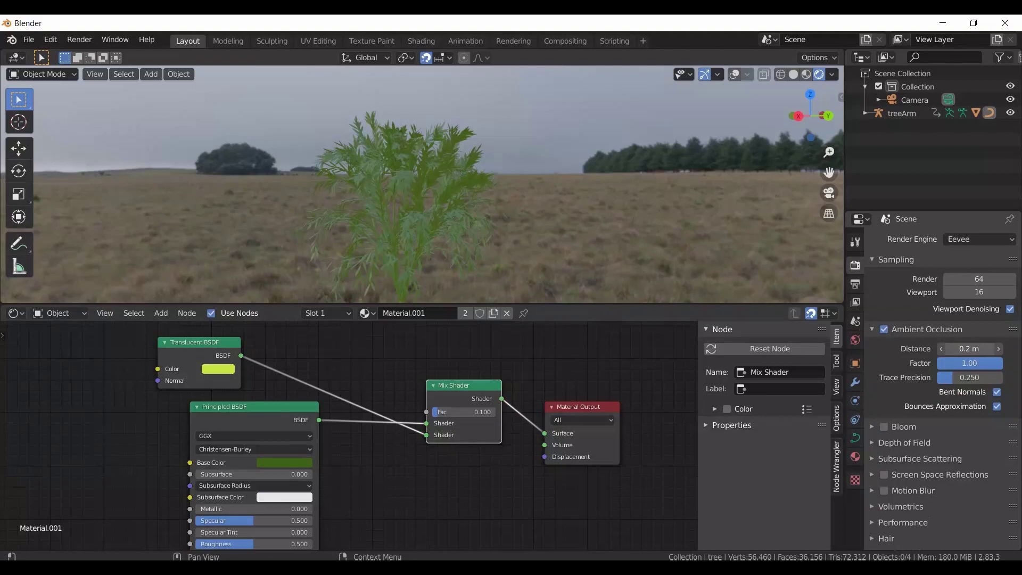
drag(968, 348, 990, 348)
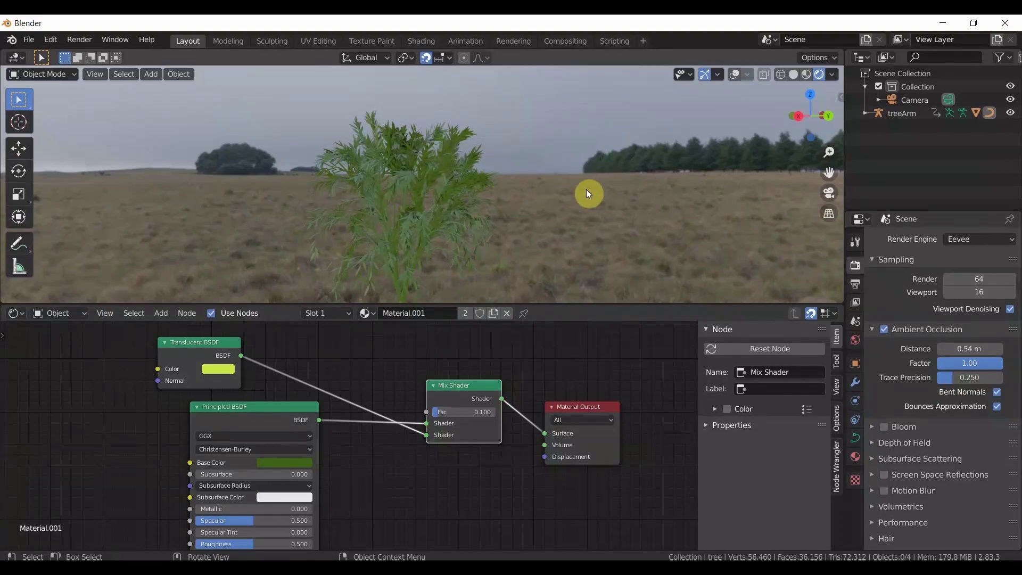
middle_drag(584, 189, 384, 197)
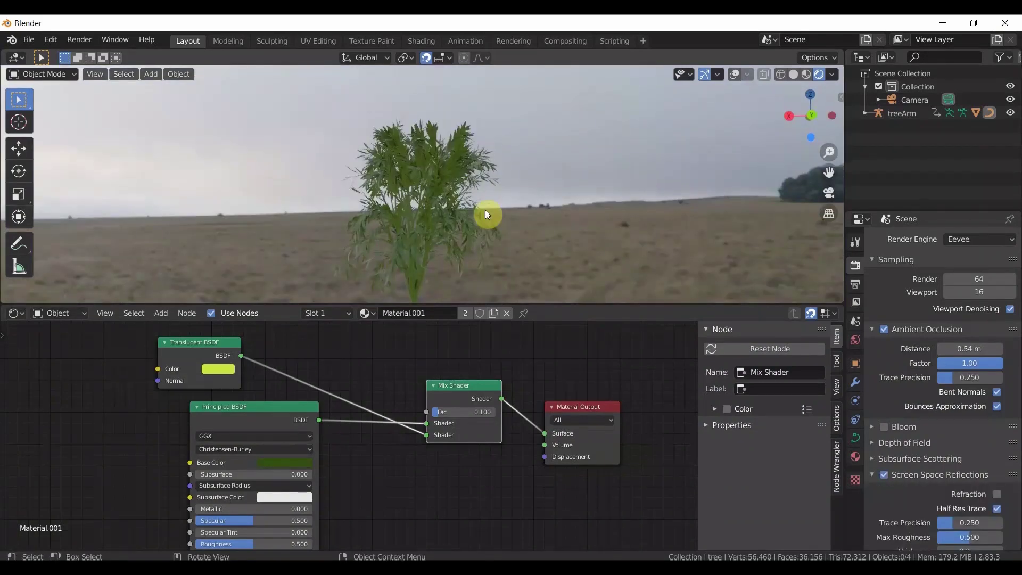
- Add a Sun lamp to the scene
key(shift+a)
mouse_move(452, 379)
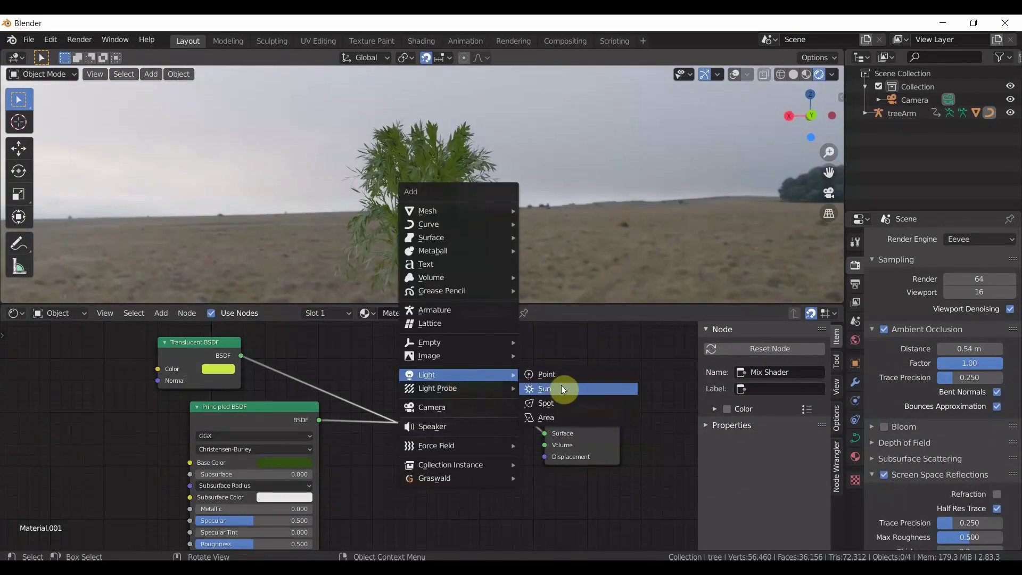
click(564, 392)
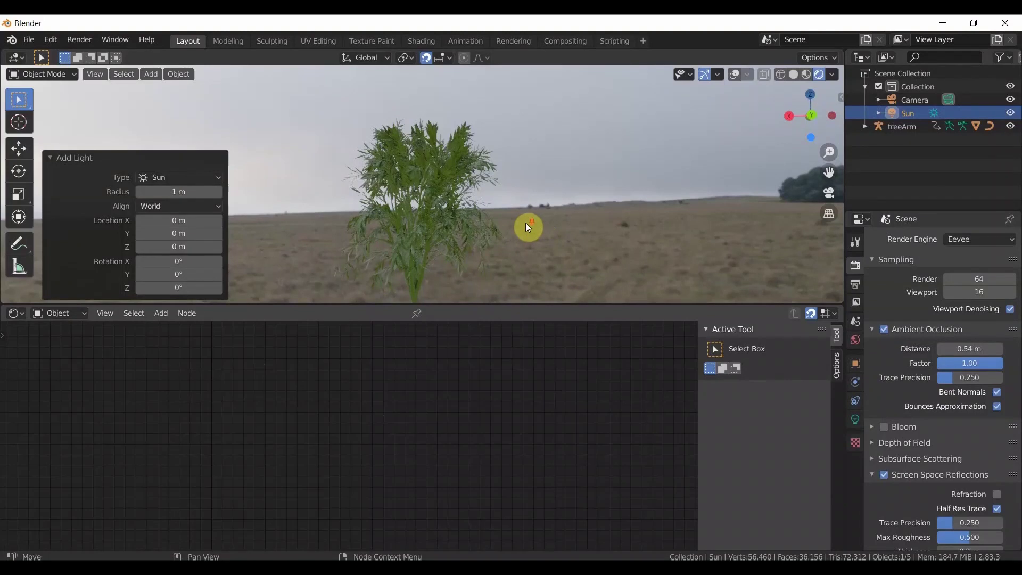
- Raise the Sun lamp high above the tree, then deselect all and view the tree closely
middle_drag(499, 229, 538, 210)
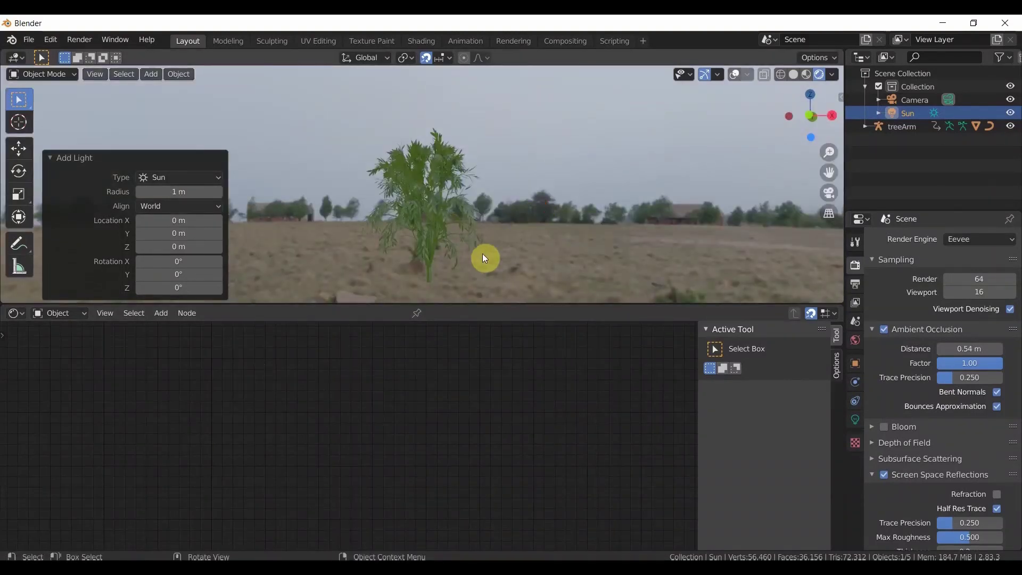
key(shift+alt+z)
scroll(482, 253, down, 2)
drag(425, 295, 484, 150)
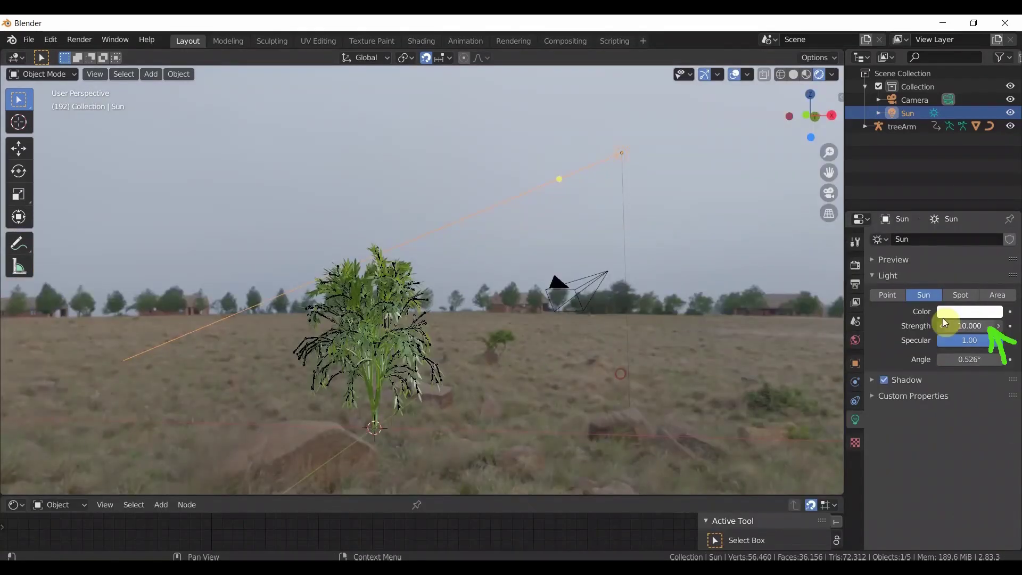
click(234, 367)
middle_drag(235, 367, 143, 381)
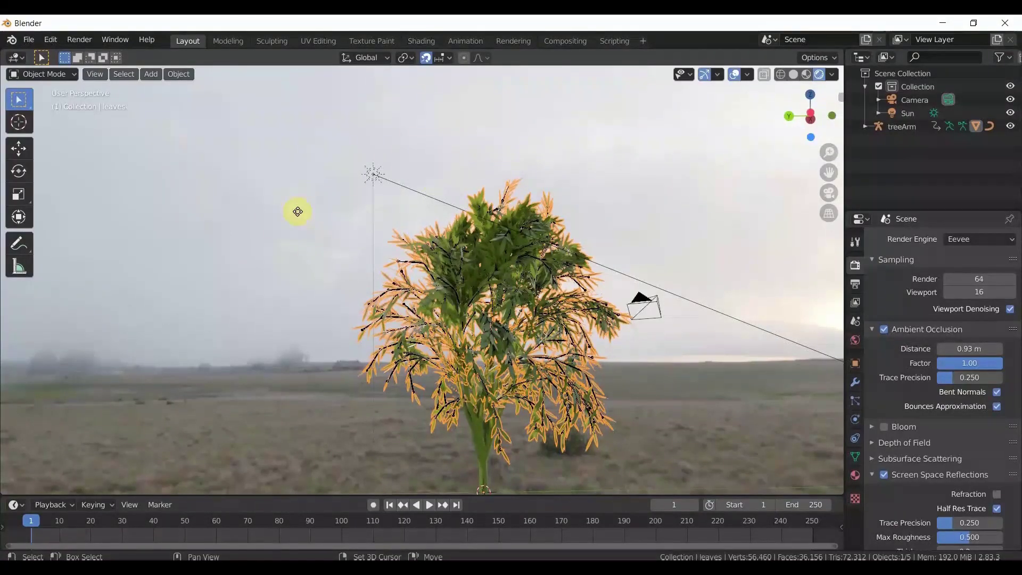
- Duplicate the leaves object 5 m along Y, then undo that stray copy
key(shift+d)
key(y)
key(5)
key(Return)
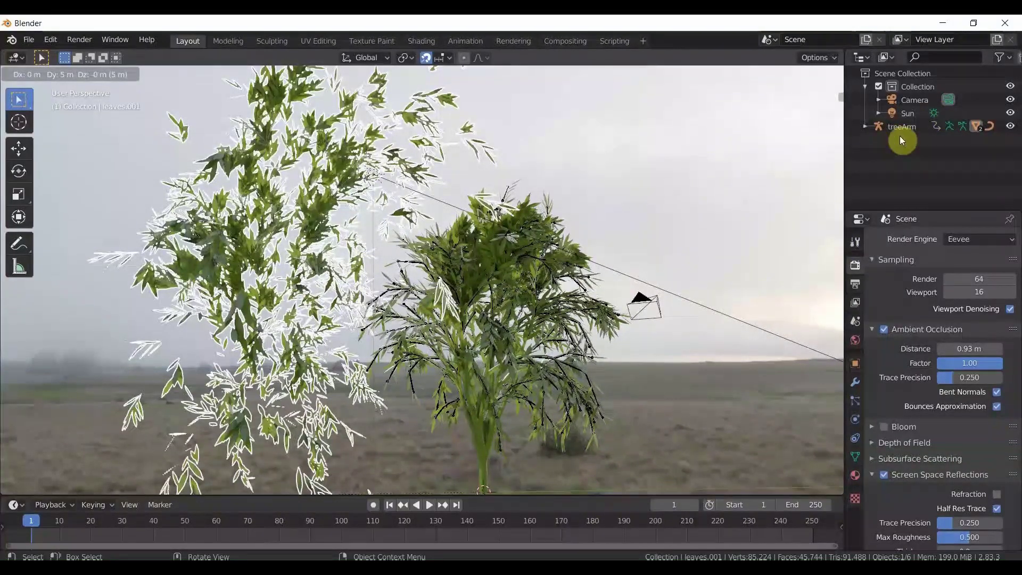
key(ctrl+z)
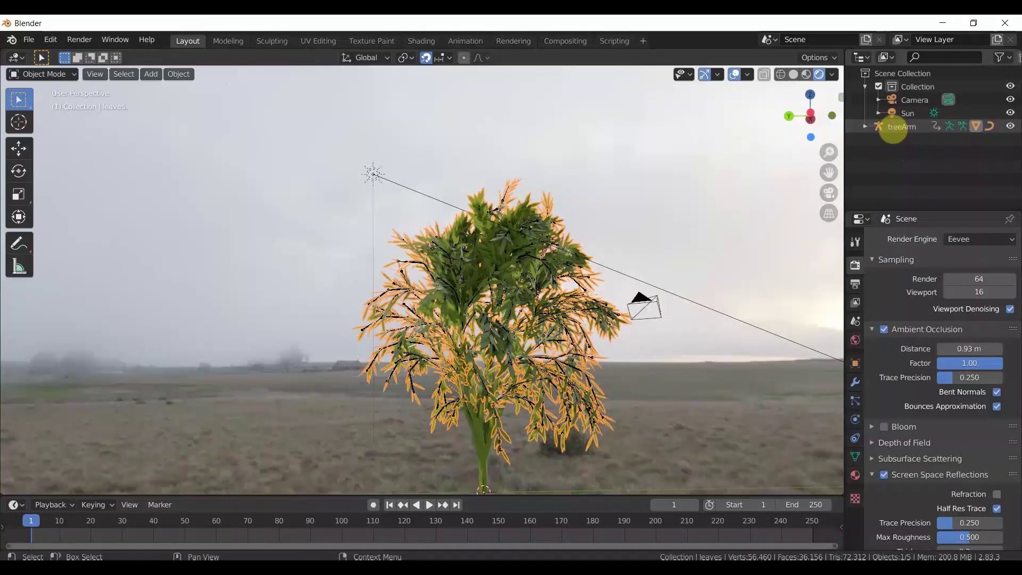
- Select the treeArm hierarchy and place two copies beside the original tree
right_click(887, 190)
click(885, 192)
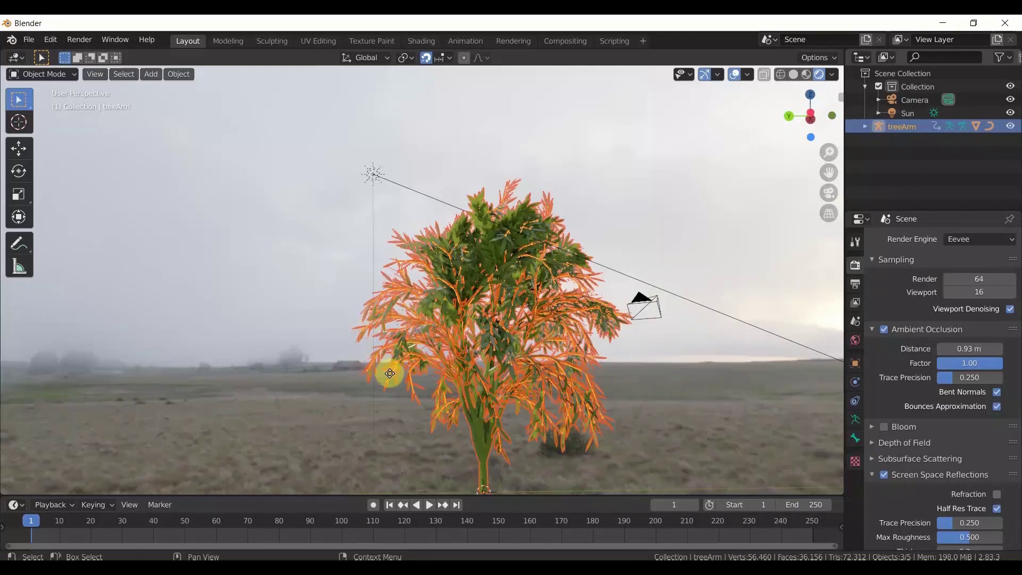
key(shift+d)
click(482, 372)
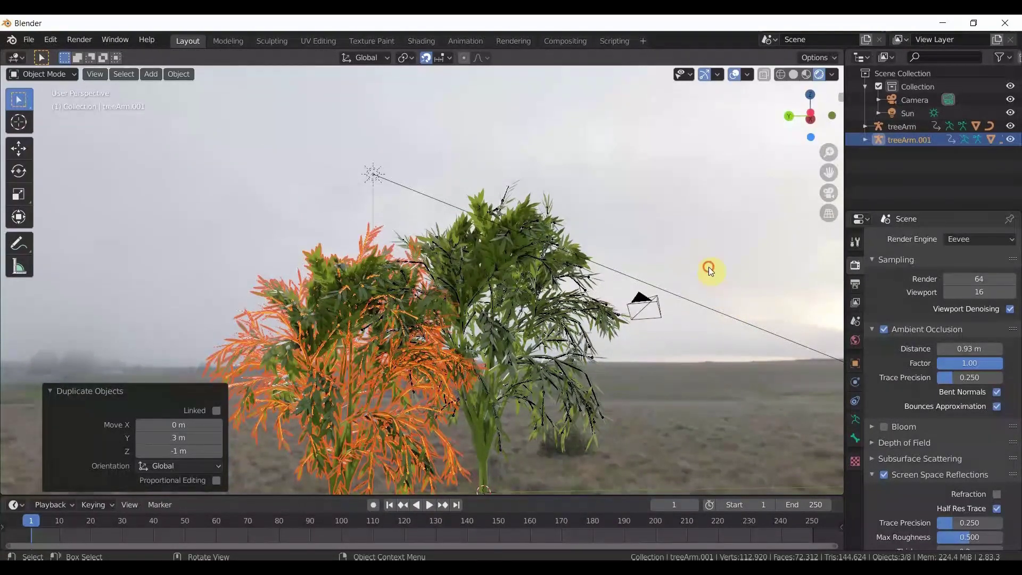
key(shift+d)
click(624, 366)
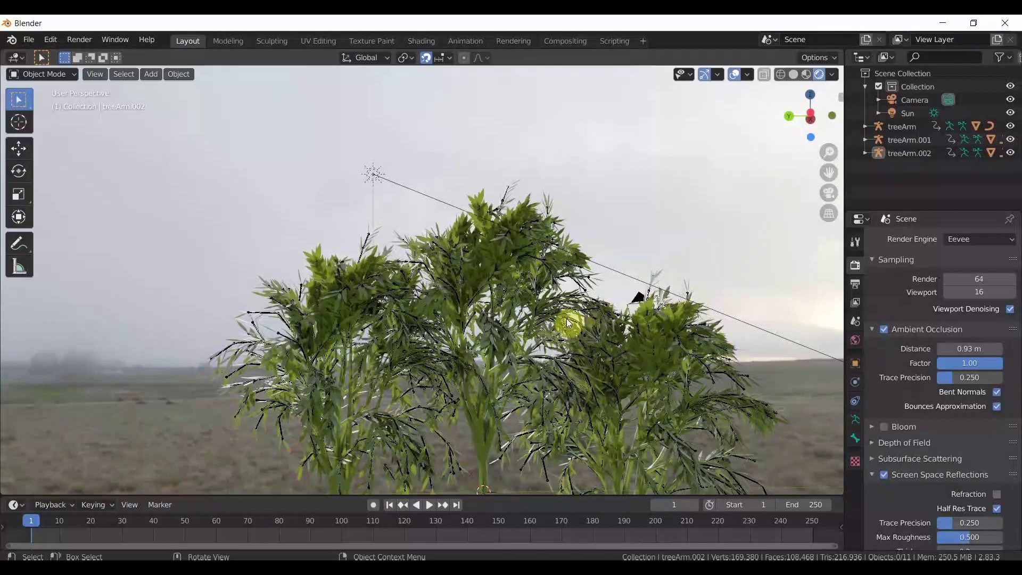